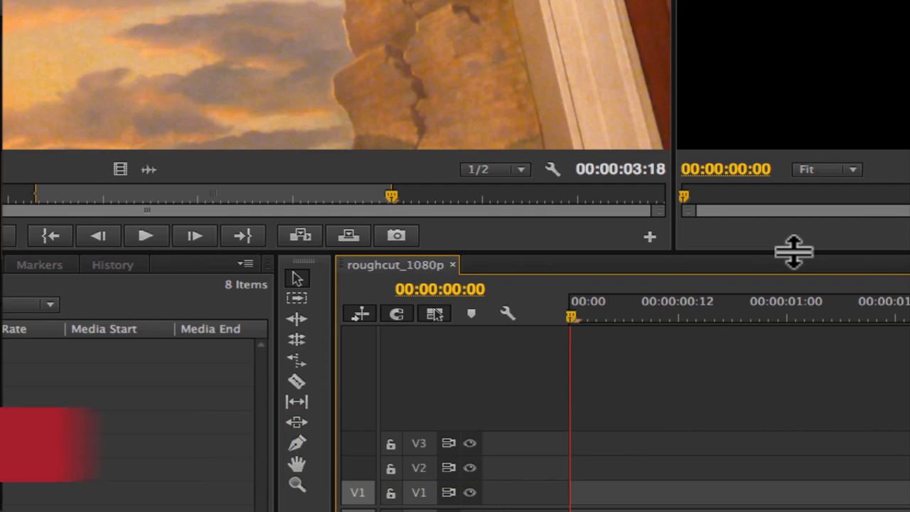
Adjust the height of the timeline area and widen the Source Monitor relative to the Program Monitor.
drag(794, 250, 789, 162)
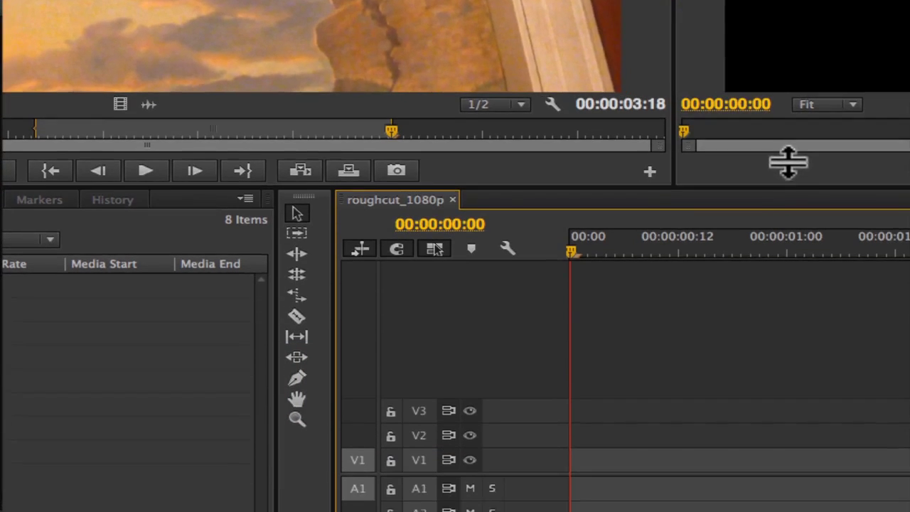
drag(498, 213, 492, 166)
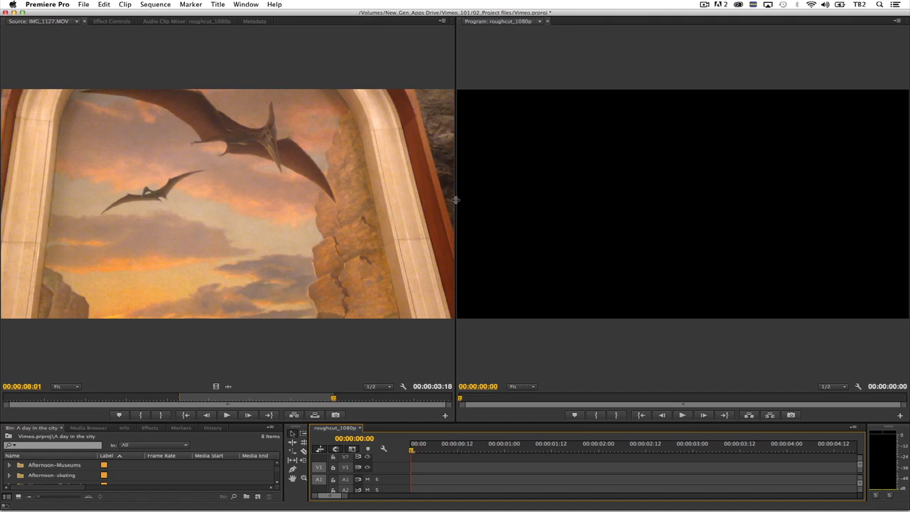
drag(456, 200, 583, 236)
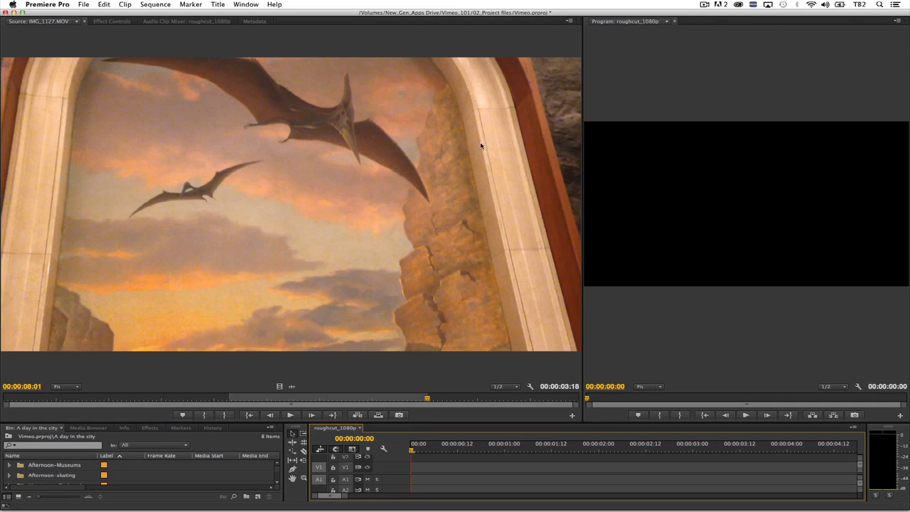
click(153, 313)
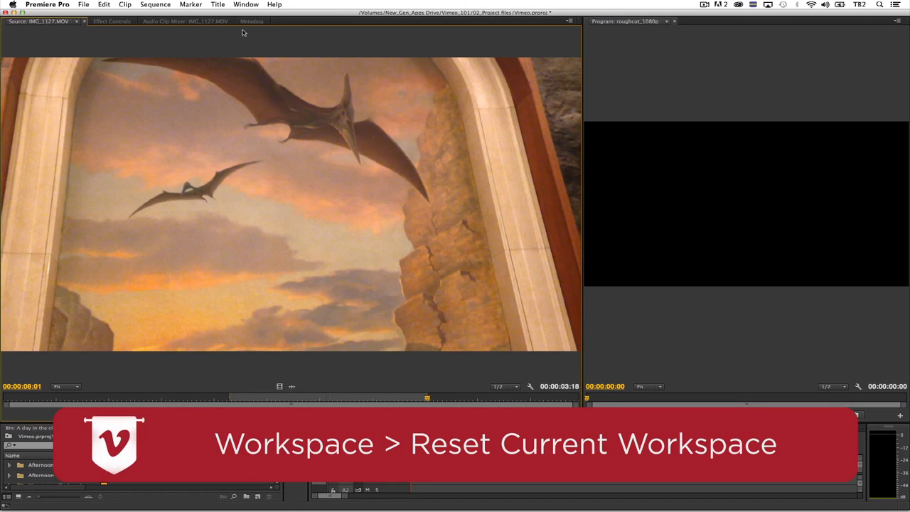
Reset the current Editing workspace to its original layout and accept the reset.
click(246, 4)
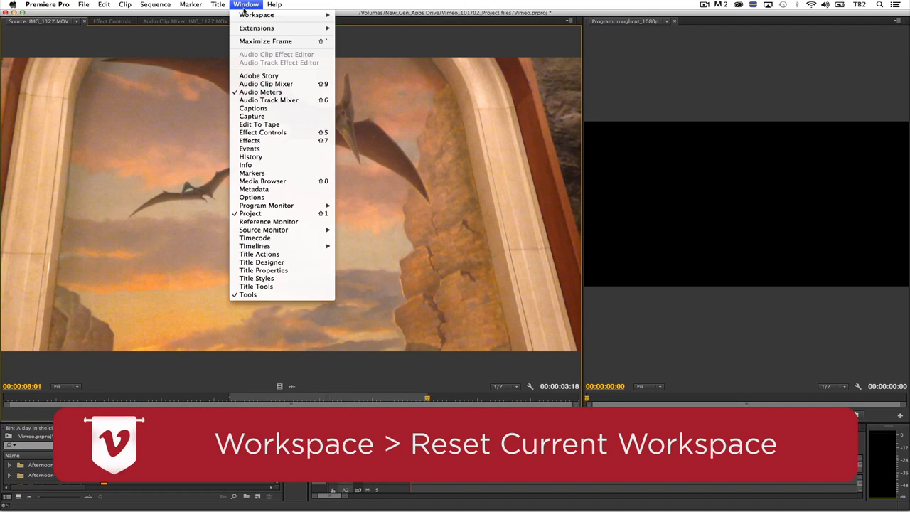
mouse_move(248, 19)
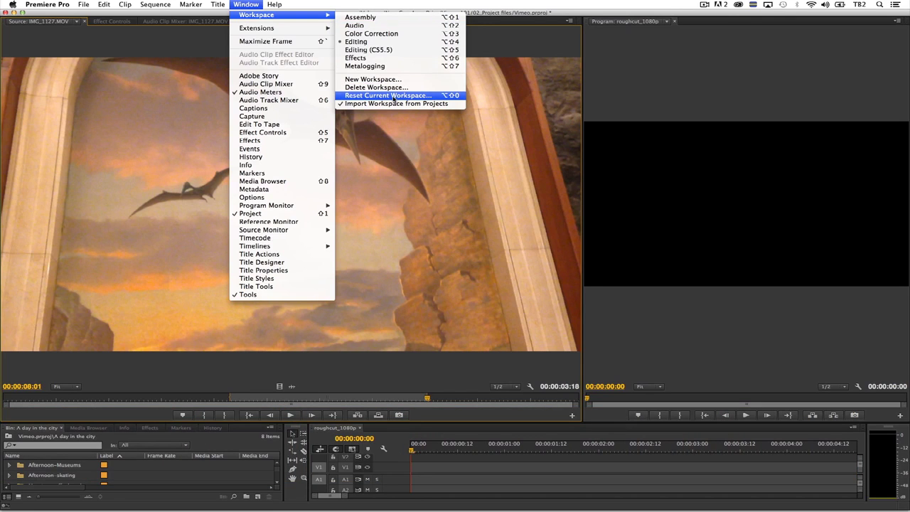
click(393, 95)
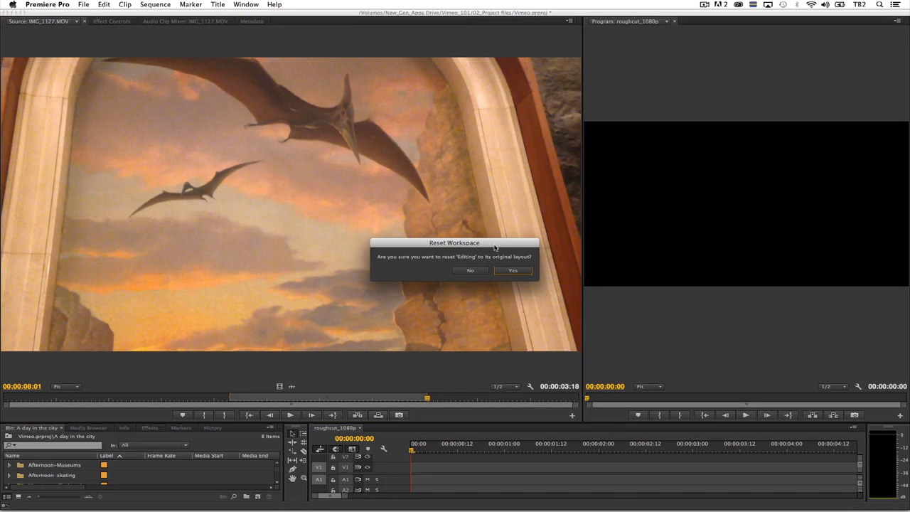
drag(496, 246, 500, 194)
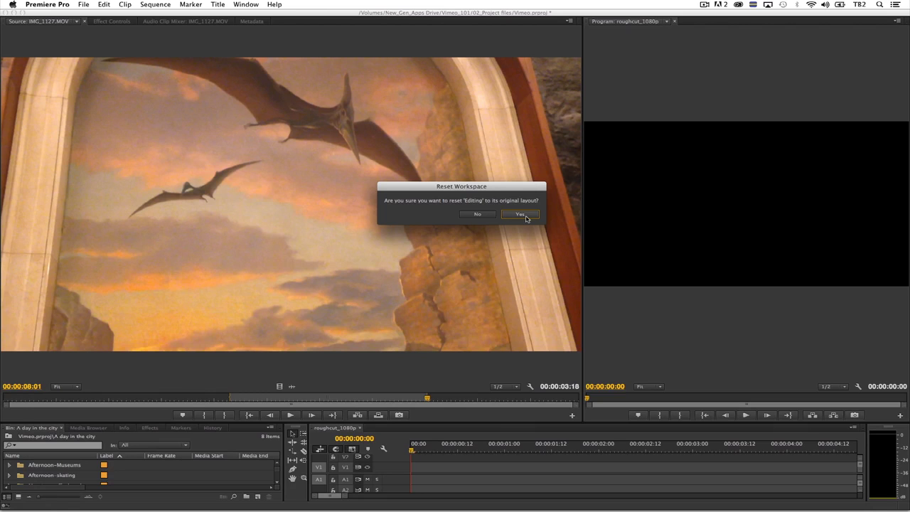
click(521, 214)
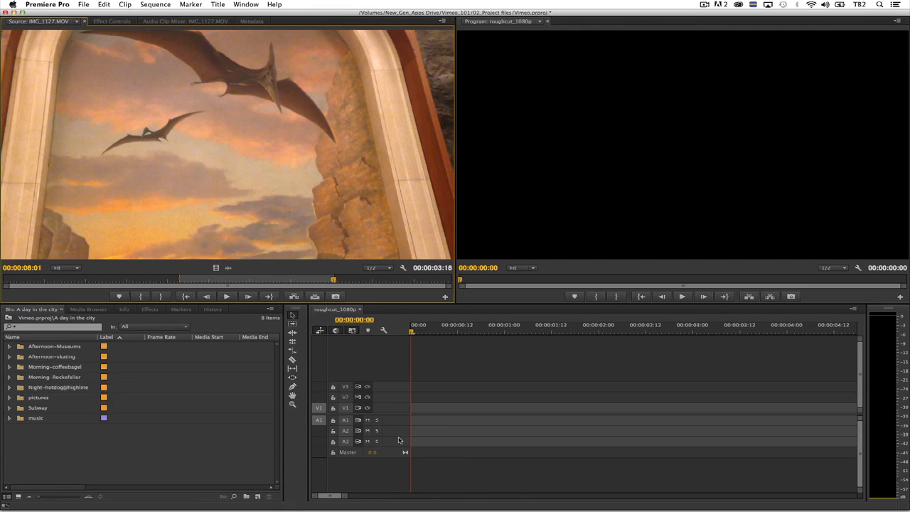
Switch to the Assembly workspace, show the Program Monitor, and return to the Source Monitor.
click(253, 6)
mouse_move(259, 15)
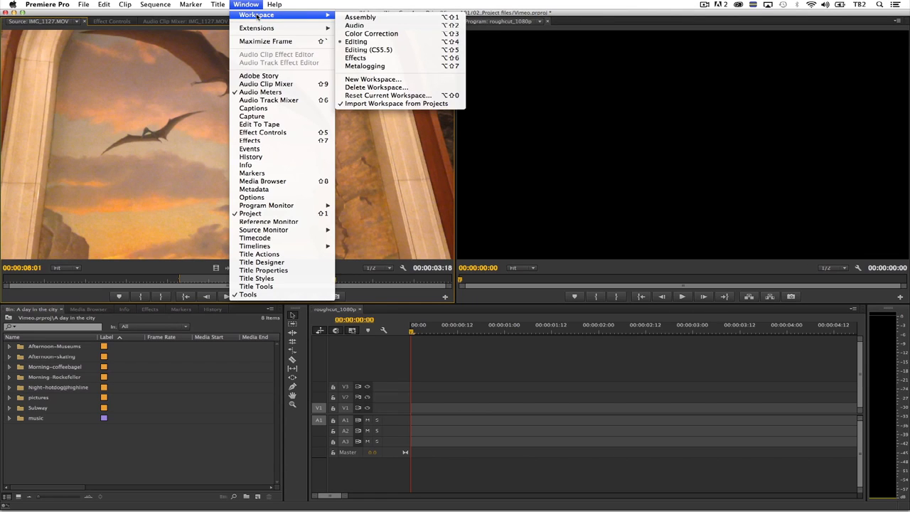
click(434, 17)
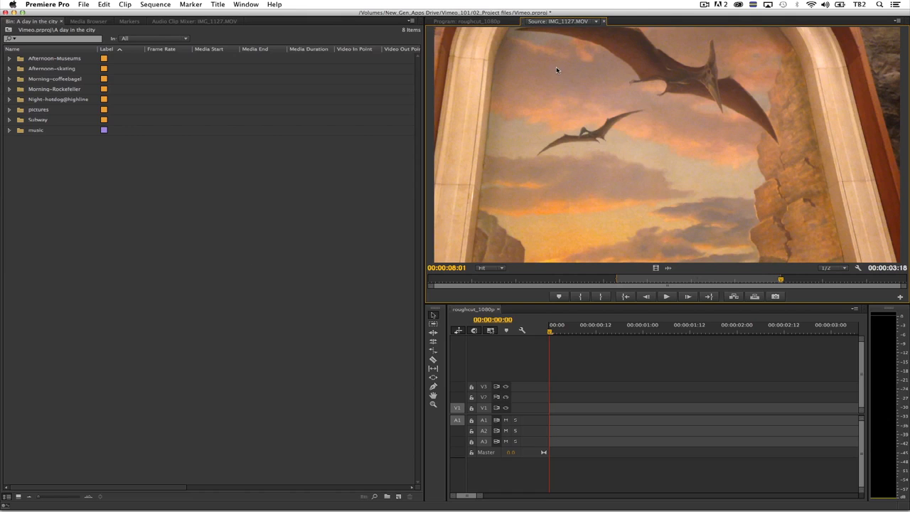
click(475, 22)
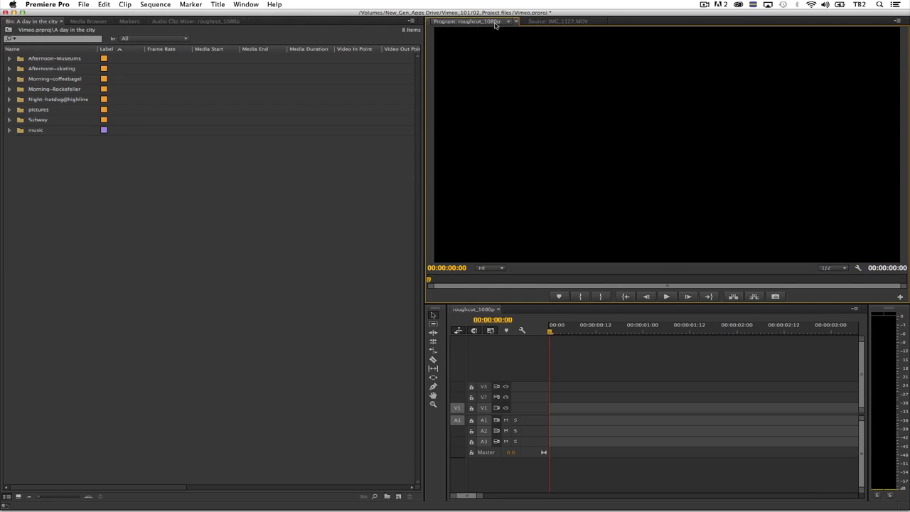
click(539, 23)
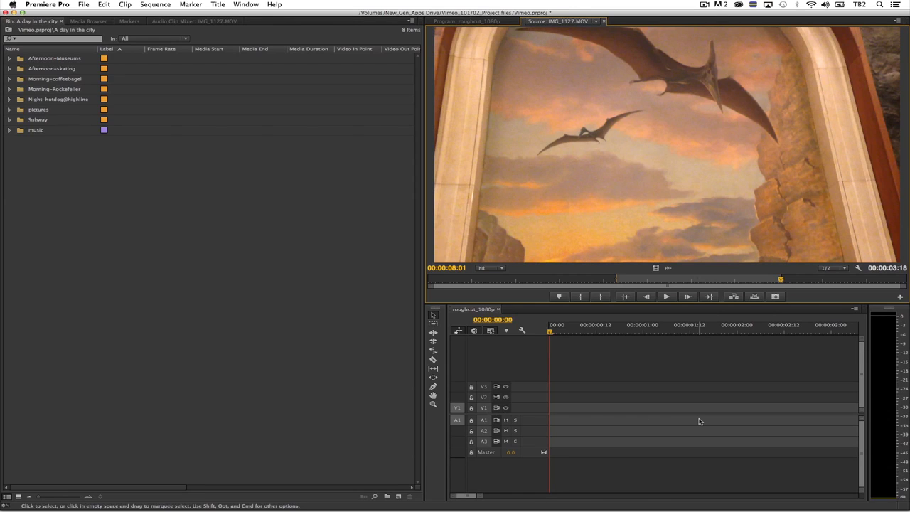
Switch to the Audio workspace, show the Audio Track Mixer, and return to the Source Monitor.
click(243, 4)
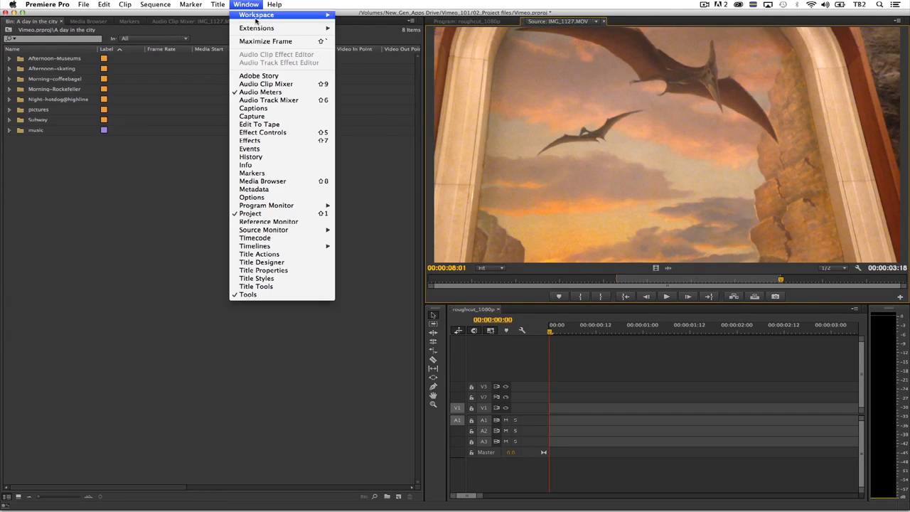
mouse_move(257, 20)
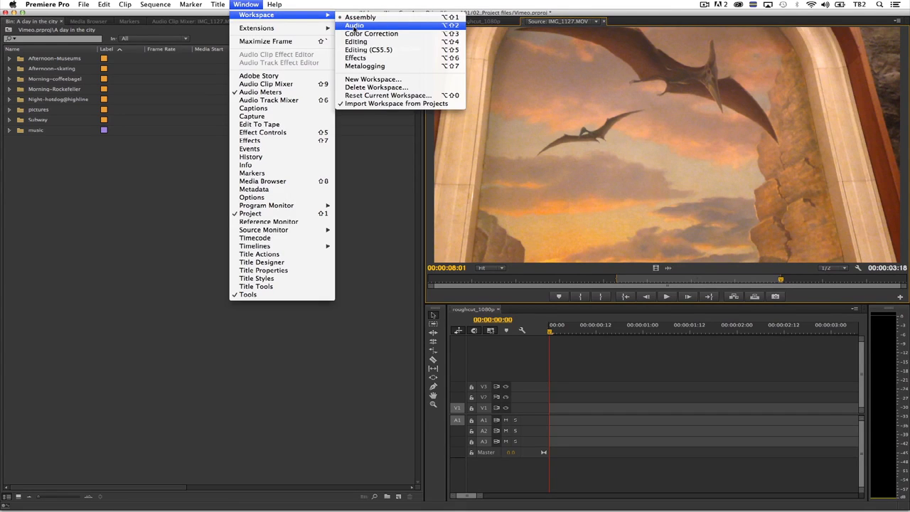
click(354, 25)
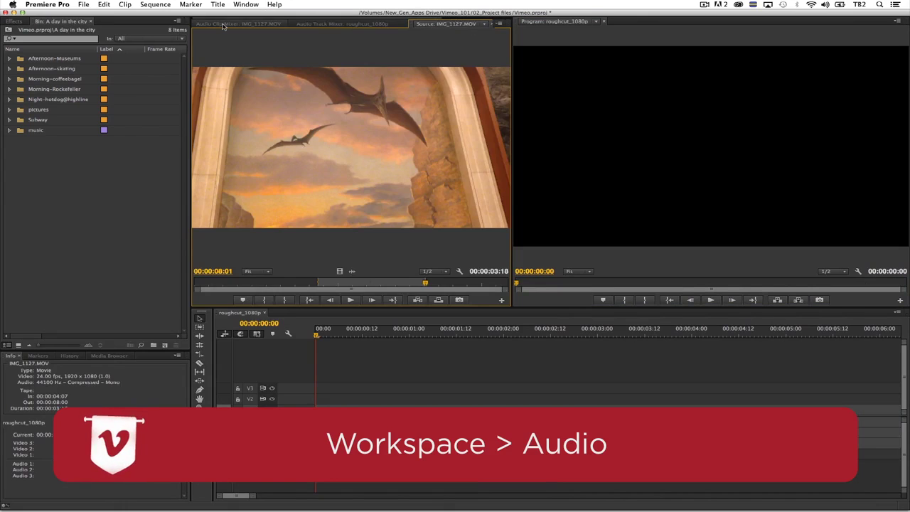
click(335, 26)
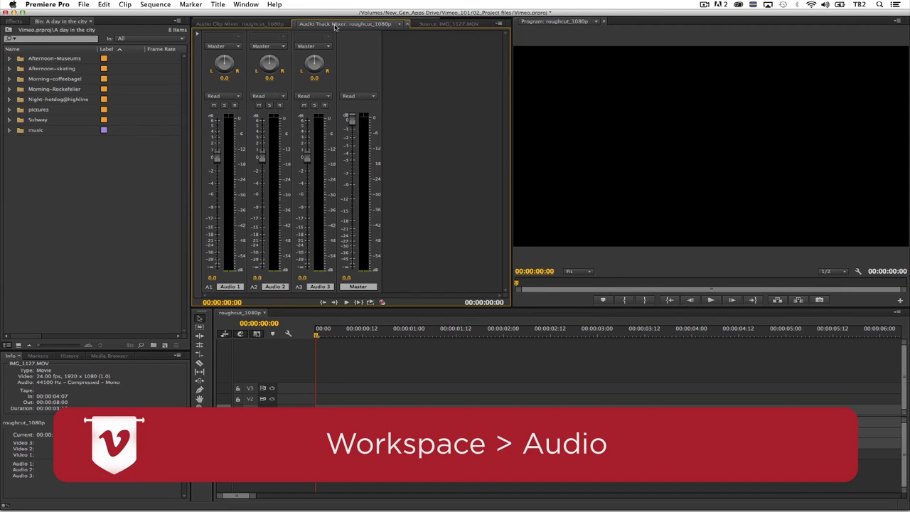
click(437, 25)
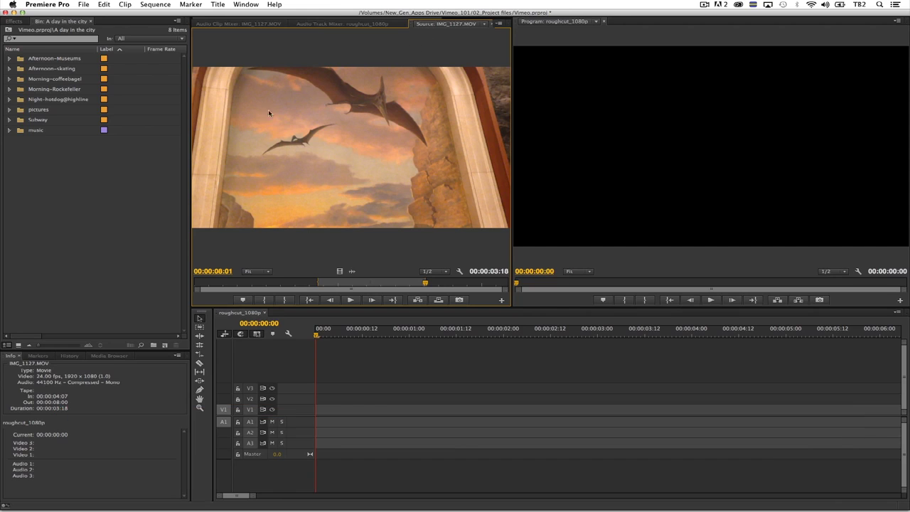
Switch to the Color Correction workspace and activate its Reference Monitor and the roughcut_1080p timeline in turn.
click(246, 5)
mouse_move(284, 15)
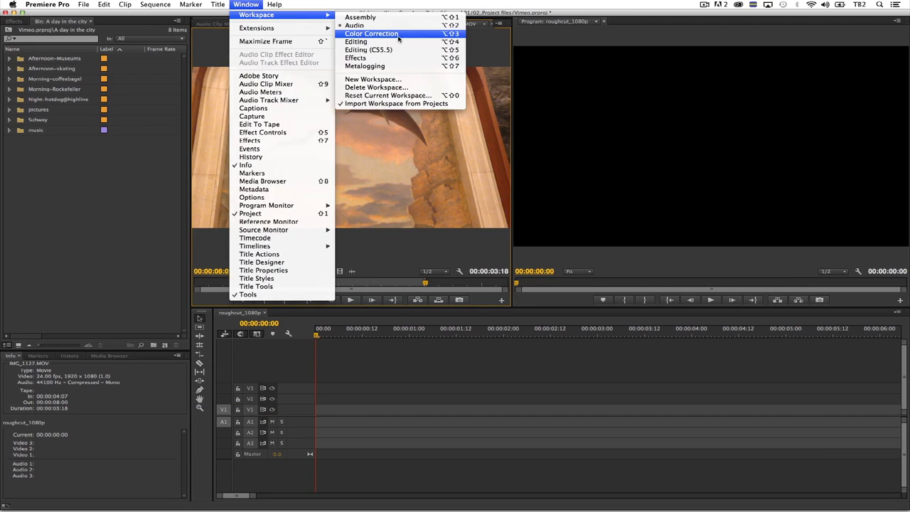
click(399, 37)
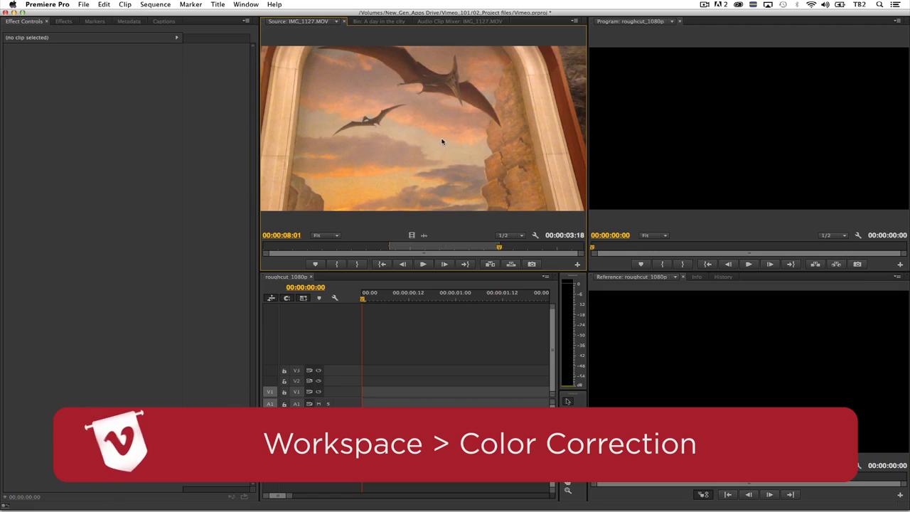
click(660, 377)
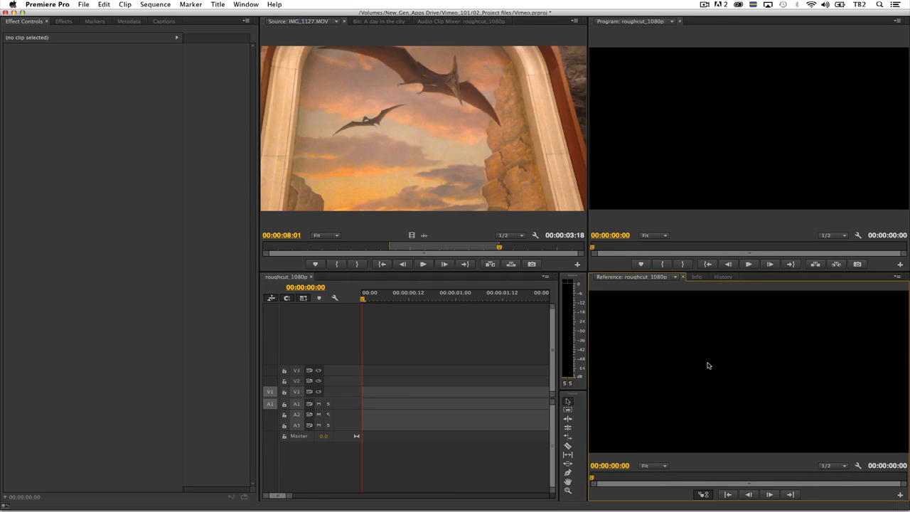
click(455, 350)
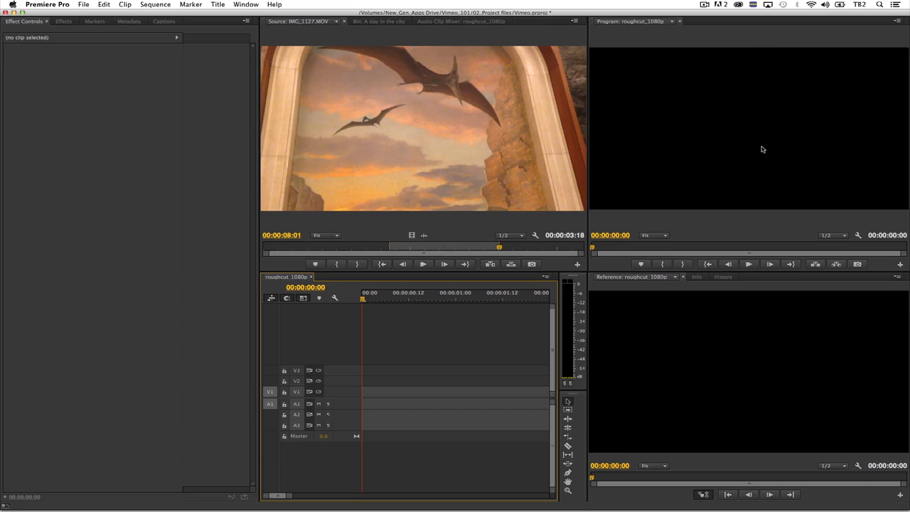
Switch the layout back to the Editing workspace.
click(255, 4)
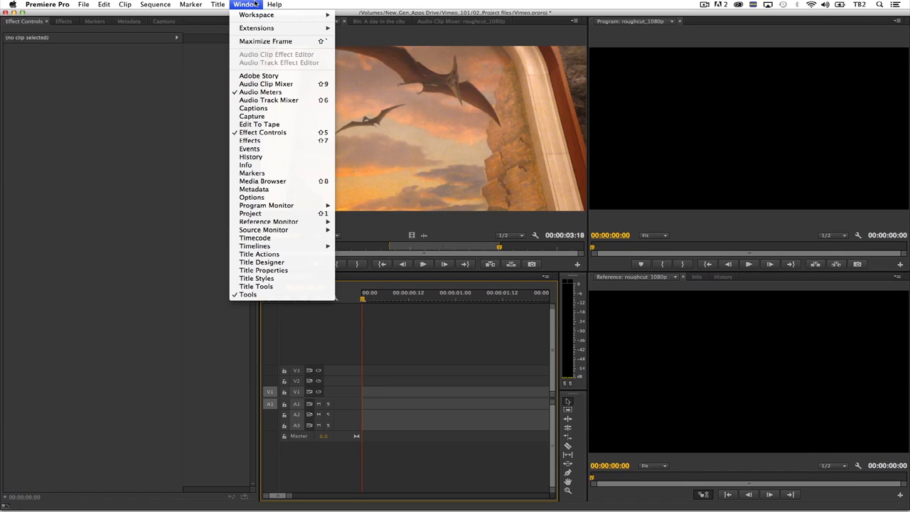
mouse_move(295, 17)
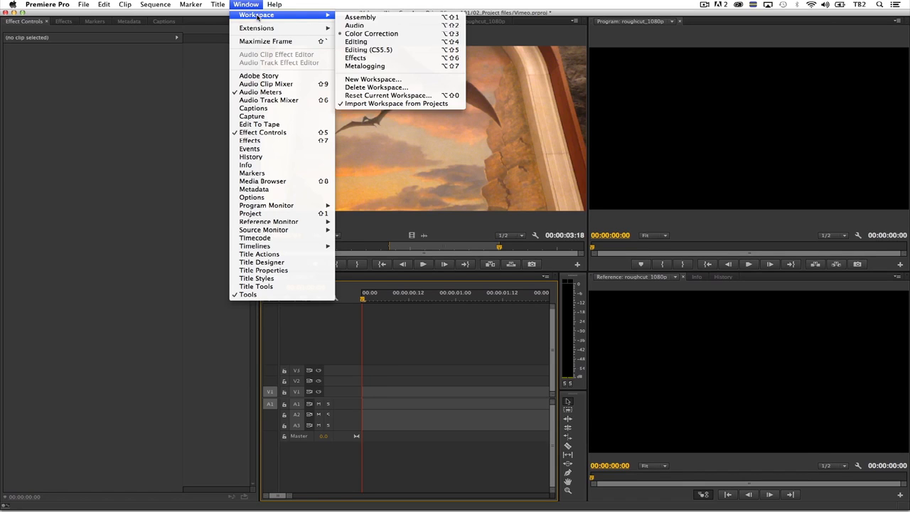
click(358, 42)
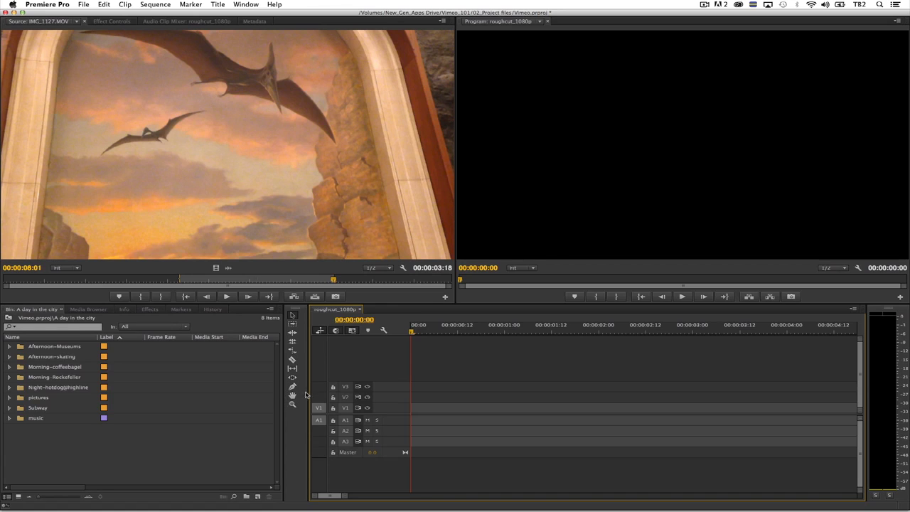
Customize the layout by narrowing the project bin, enlarging the Program Monitor, and widening the audio meters.
drag(307, 393, 151, 415)
click(632, 178)
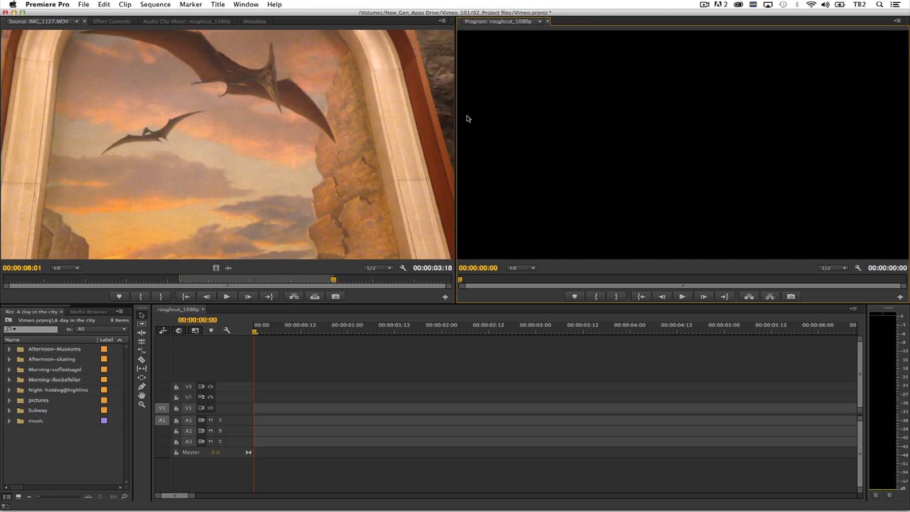
drag(455, 125, 281, 144)
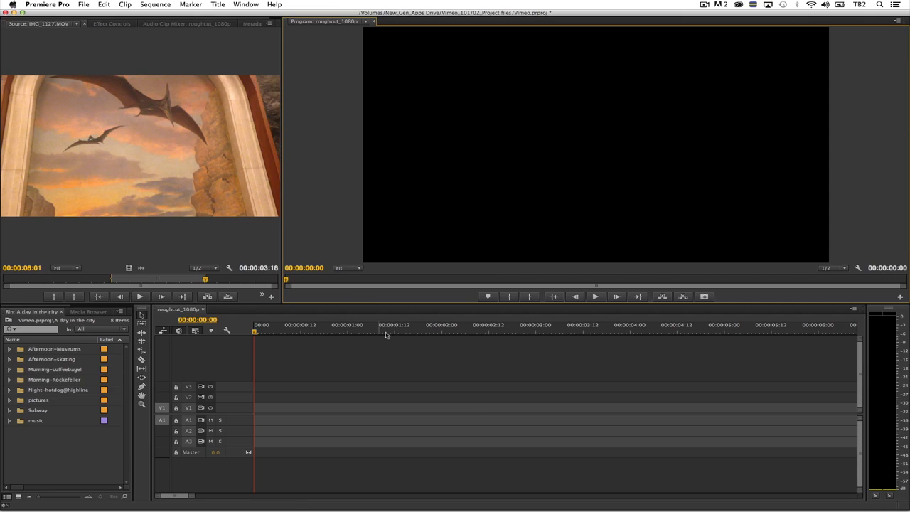
click(560, 375)
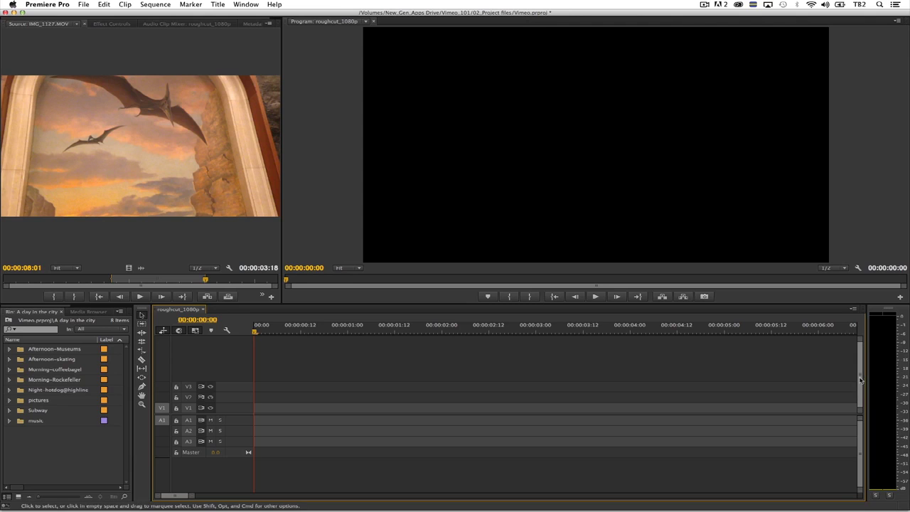
drag(865, 378, 790, 377)
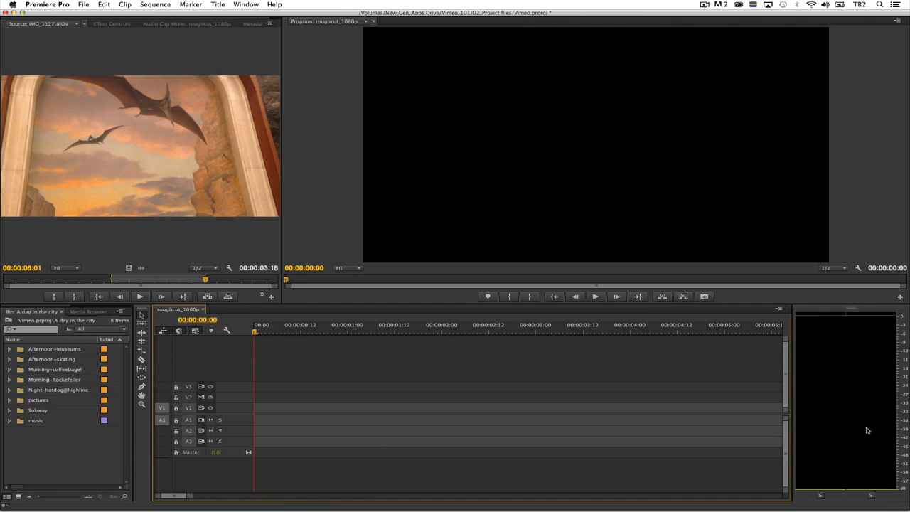
Save the customized layout as a new workspace named "my new workspace".
click(246, 4)
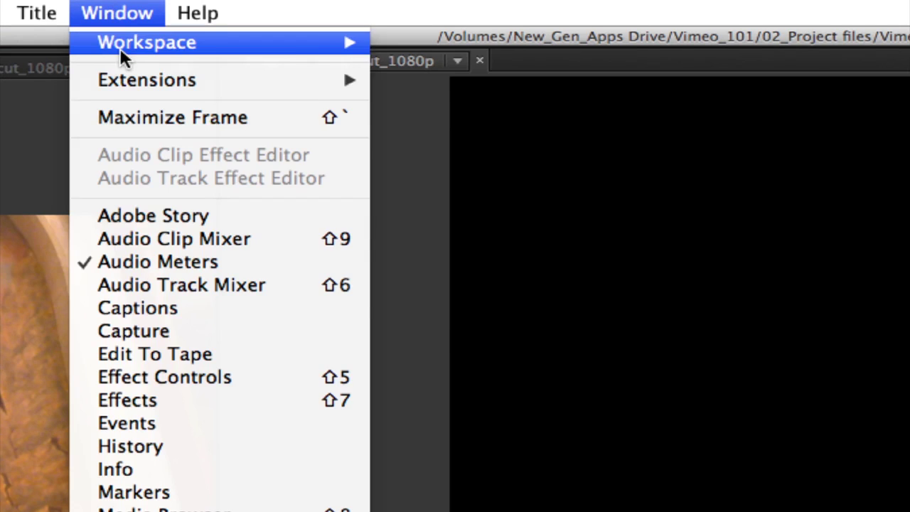
mouse_move(121, 47)
click(537, 231)
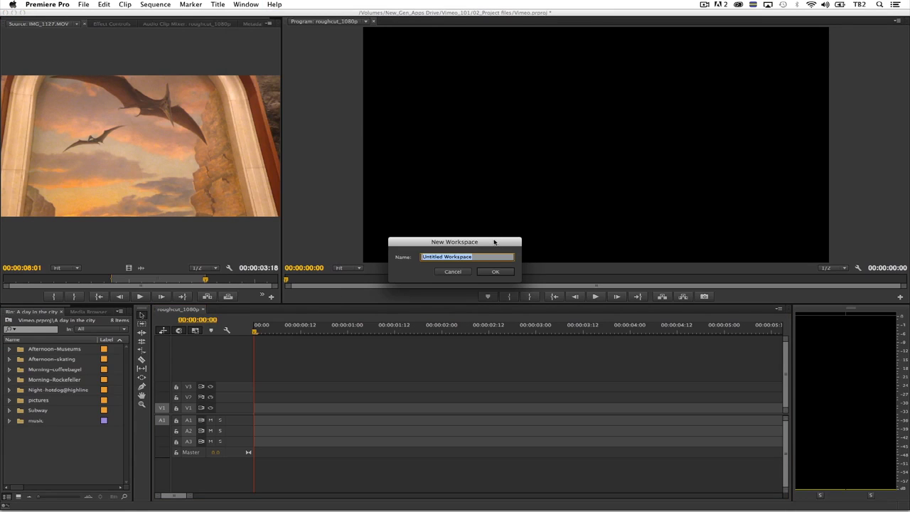
text(my)
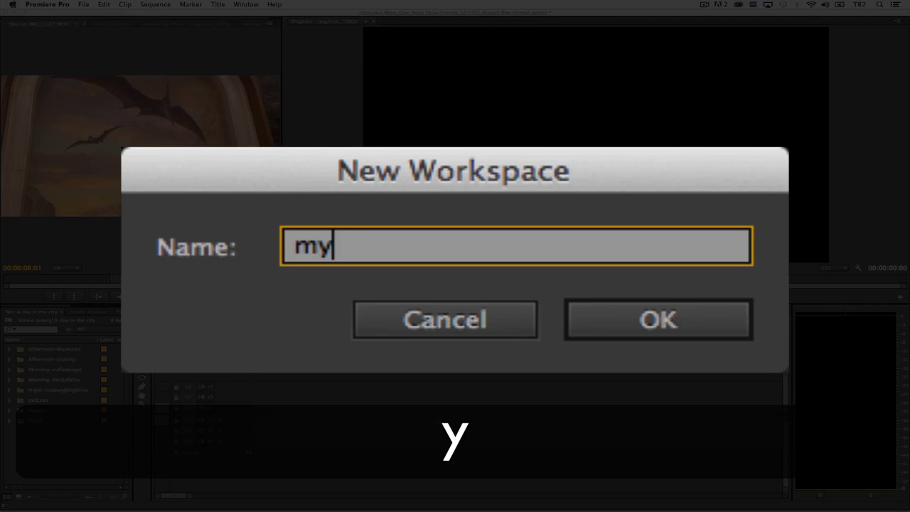
text( new workspace)
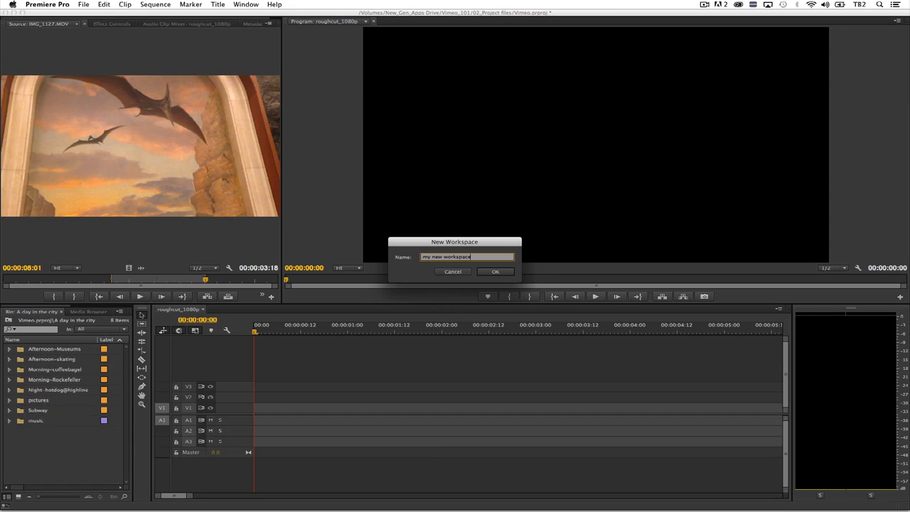
key(Return)
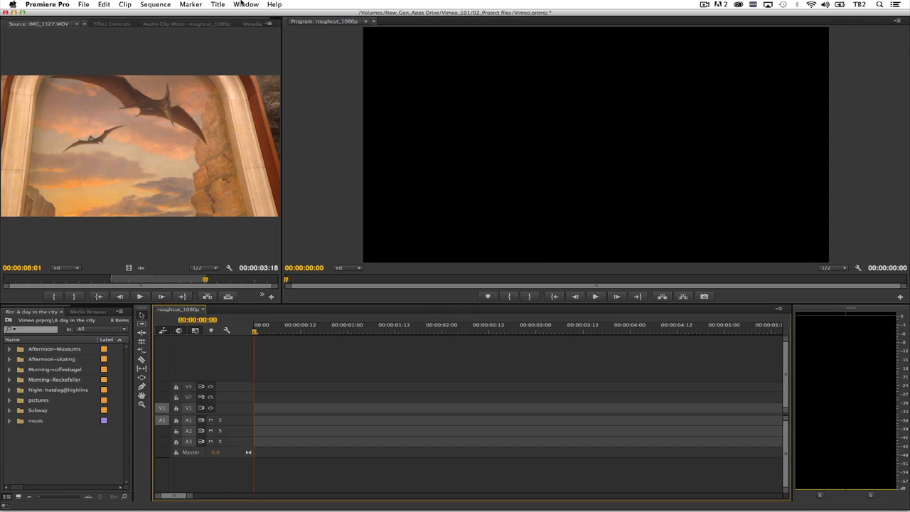
Select the saved "my new workspace" layout and switch to the Editing workspace.
click(241, 5)
mouse_move(257, 15)
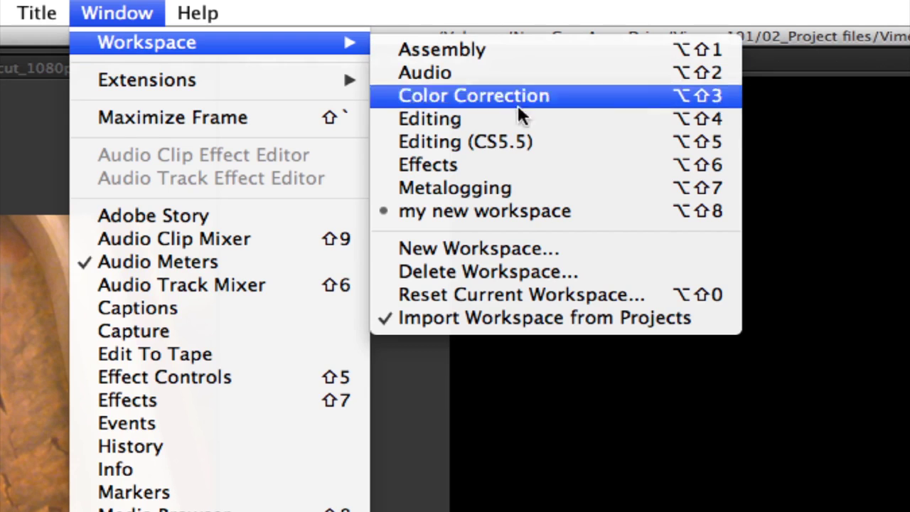
click(563, 211)
click(134, 11)
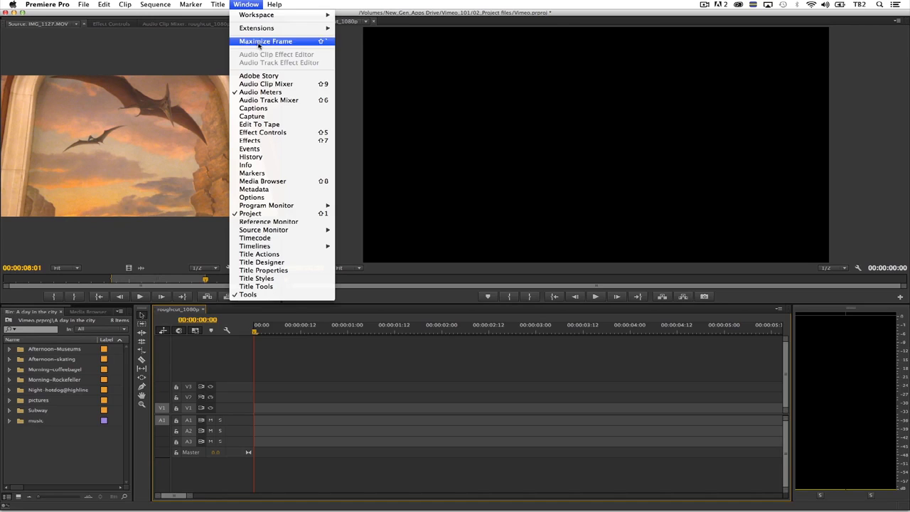
mouse_move(268, 15)
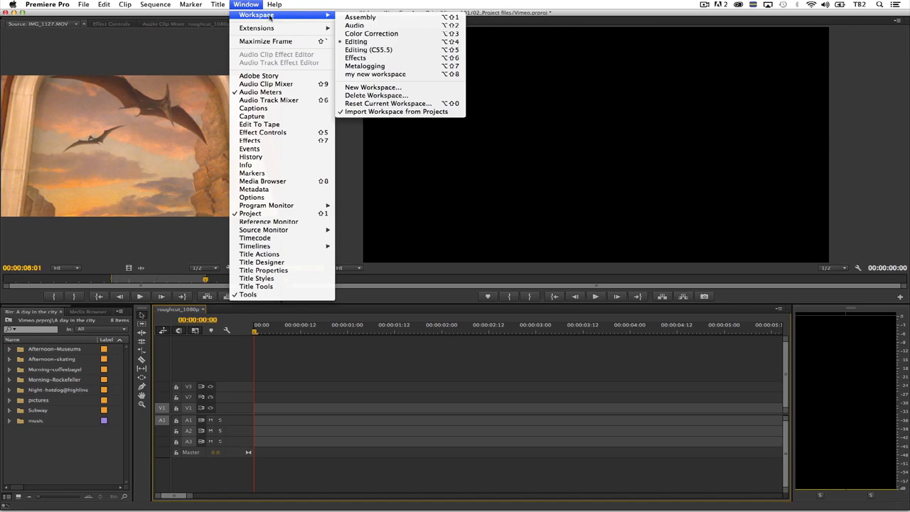
click(405, 44)
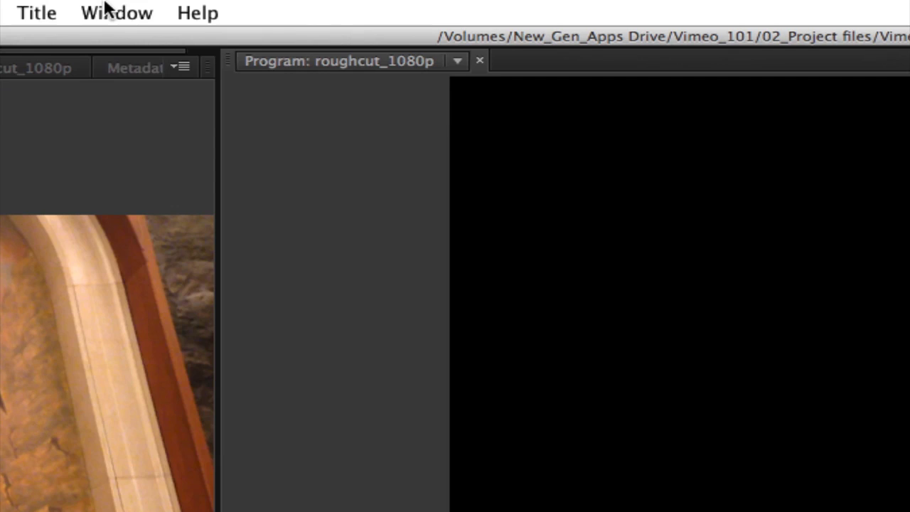
Reset the Editing workspace to its original layout and confirm the reset.
click(243, 4)
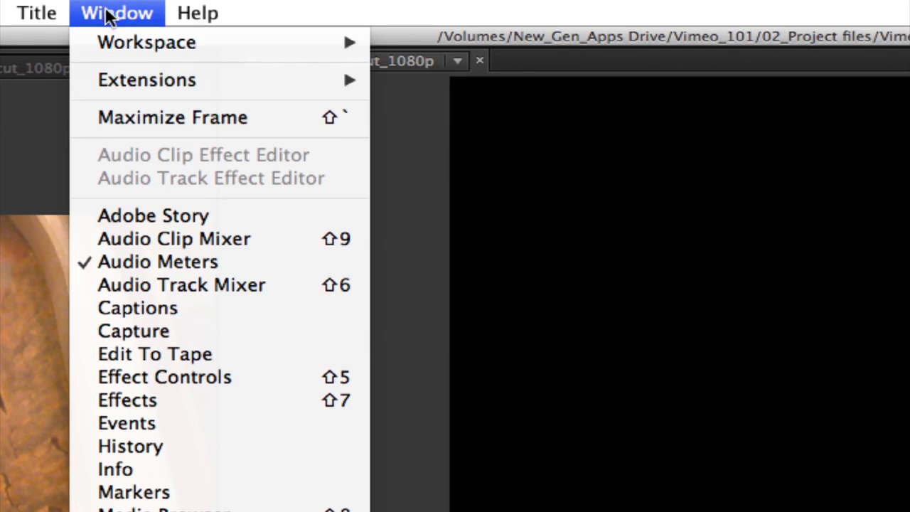
mouse_move(245, 15)
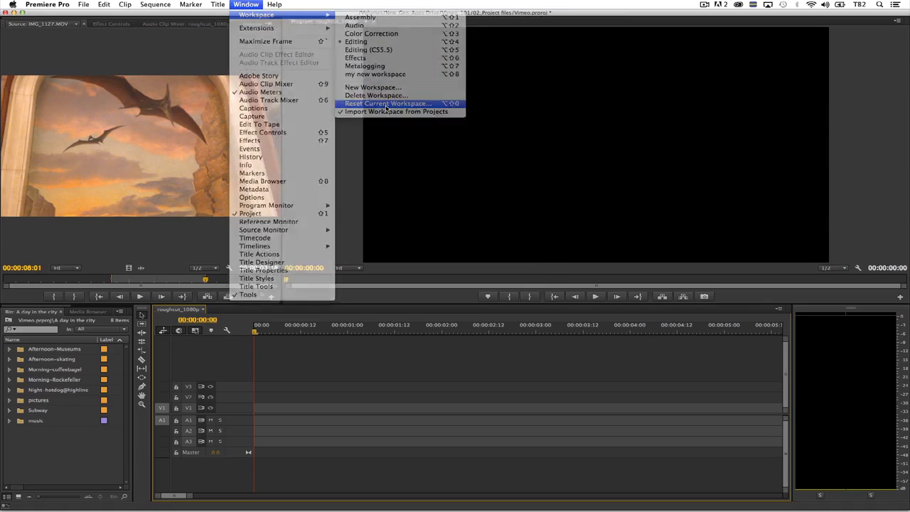
click(515, 301)
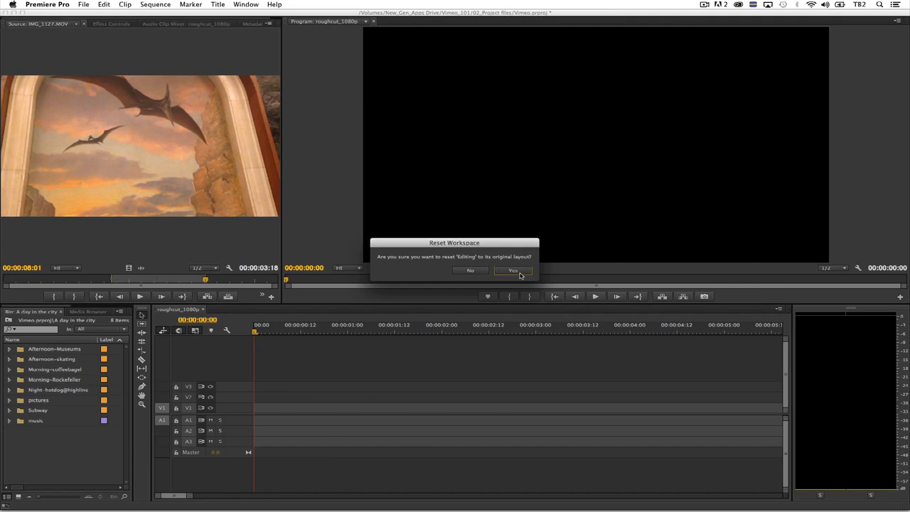
click(781, 329)
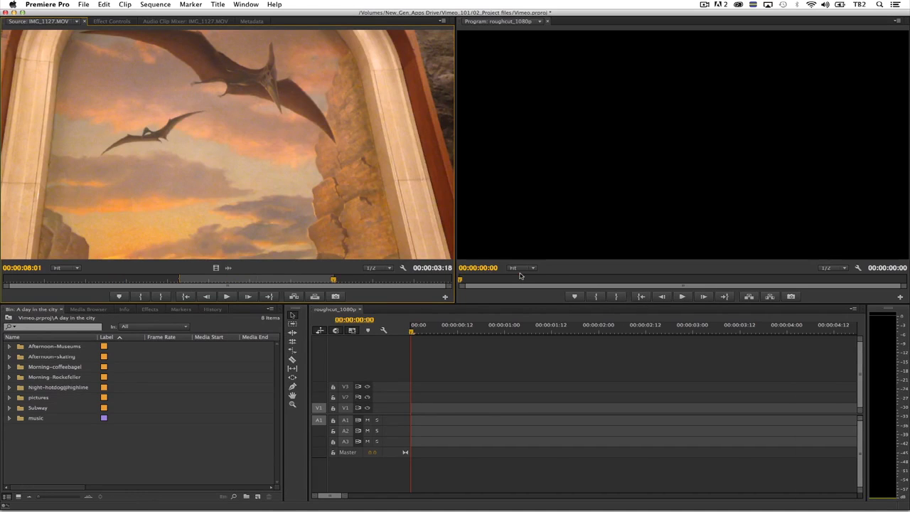
Apply the custom "my new workspace" layout again.
click(248, 4)
mouse_move(254, 19)
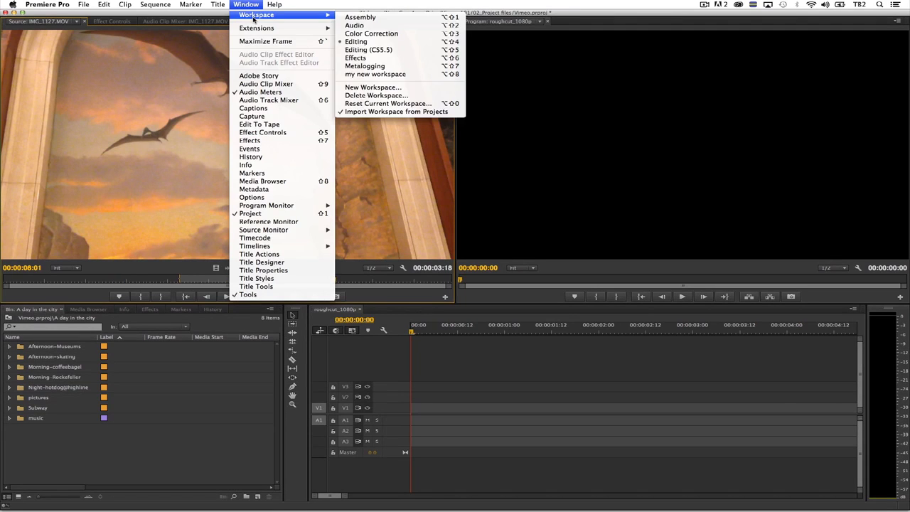
click(391, 75)
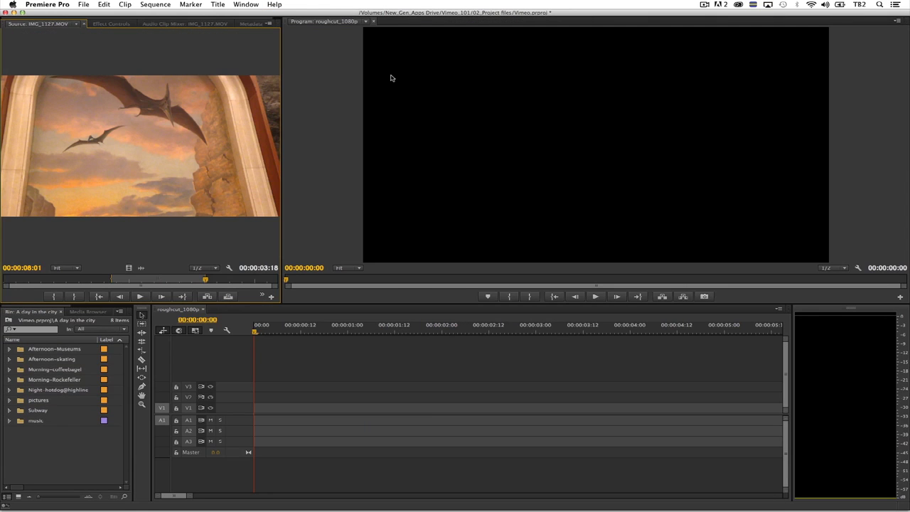
Return to the Editing workspace and activate the roughcut_1080p timeline.
click(247, 4)
mouse_move(254, 17)
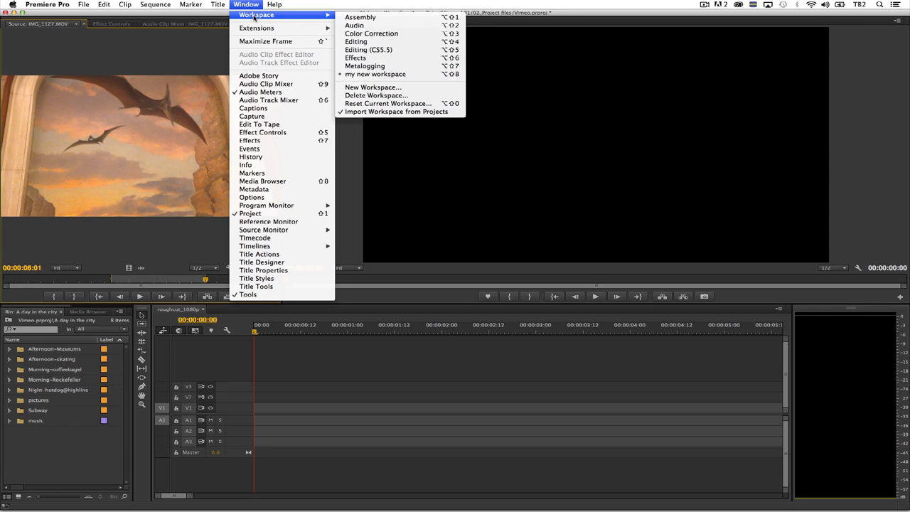
click(386, 42)
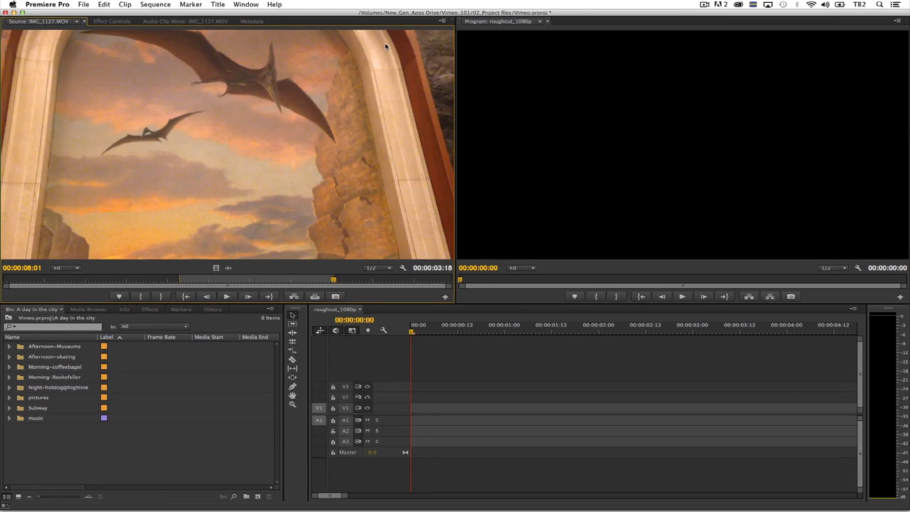
click(559, 368)
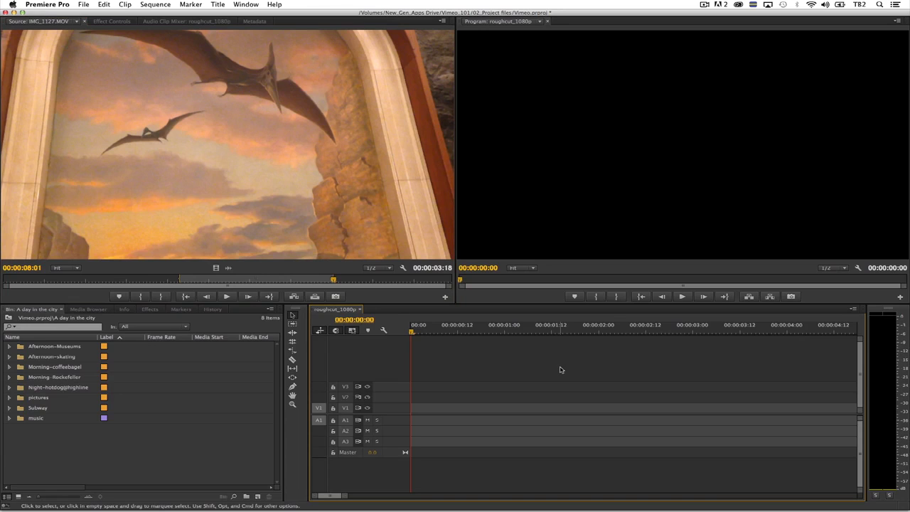
Open the Appearance preferences and set the interface brightness to its default.
click(53, 5)
mouse_move(71, 28)
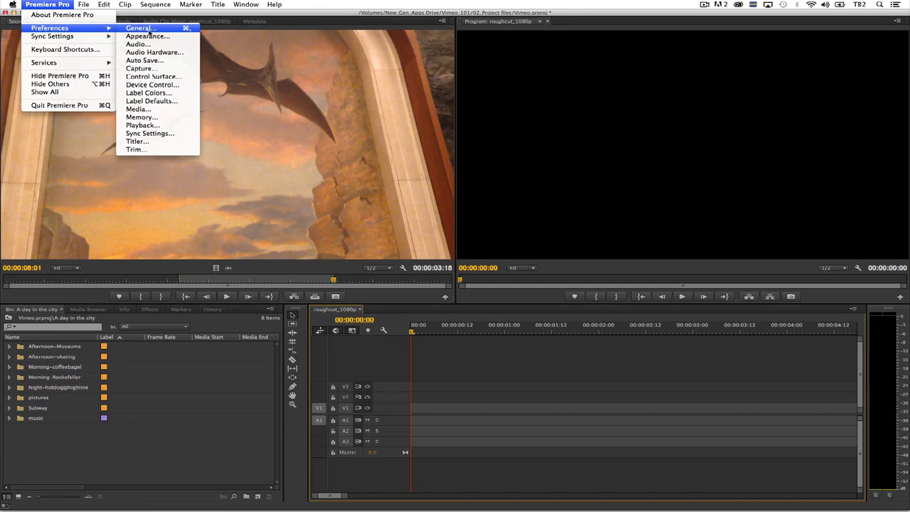
click(152, 37)
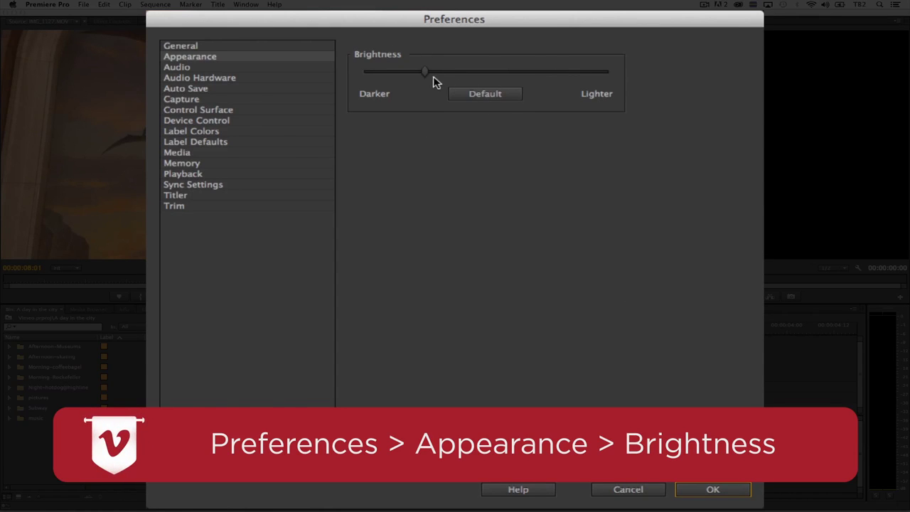
click(481, 97)
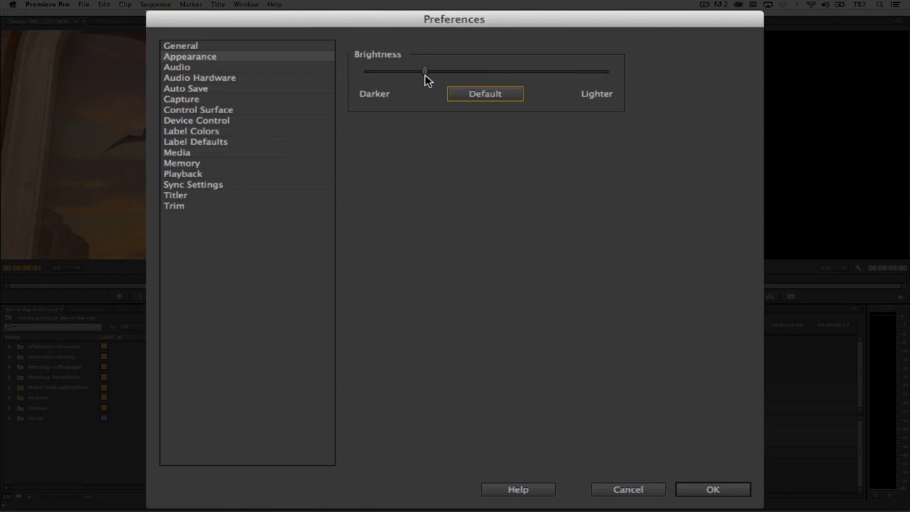
Try a darker and a much lighter interface brightness, and move the Preferences dialog up slightly.
drag(425, 74, 390, 74)
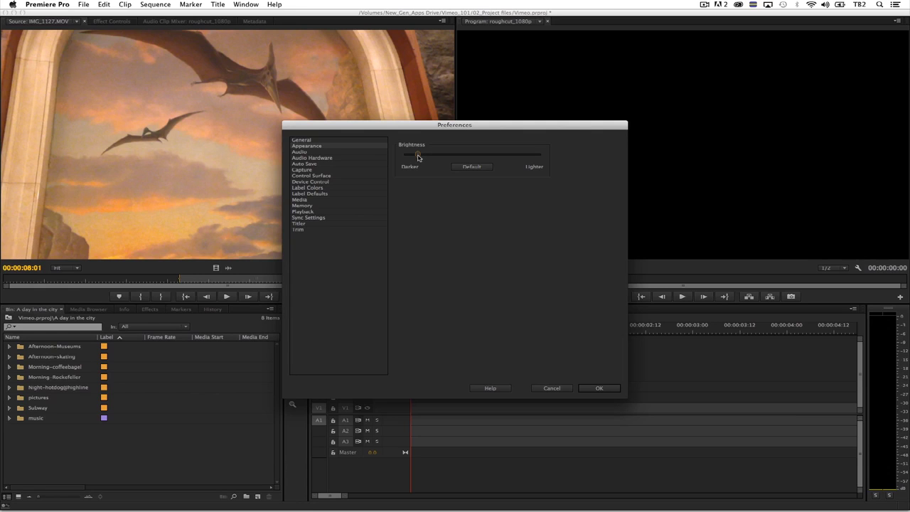
drag(418, 155, 521, 168)
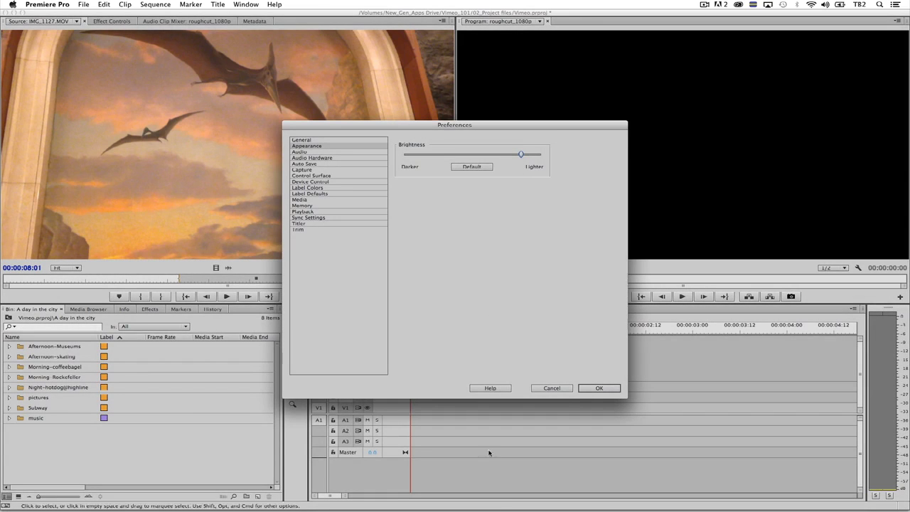
drag(453, 125, 442, 97)
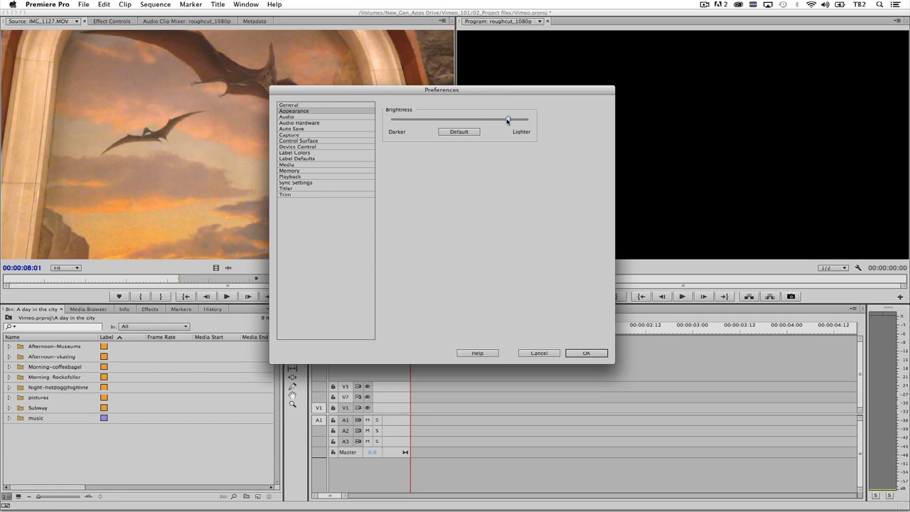
Set the interface brightness close to the Darker end and apply the preferences.
drag(507, 120, 411, 131)
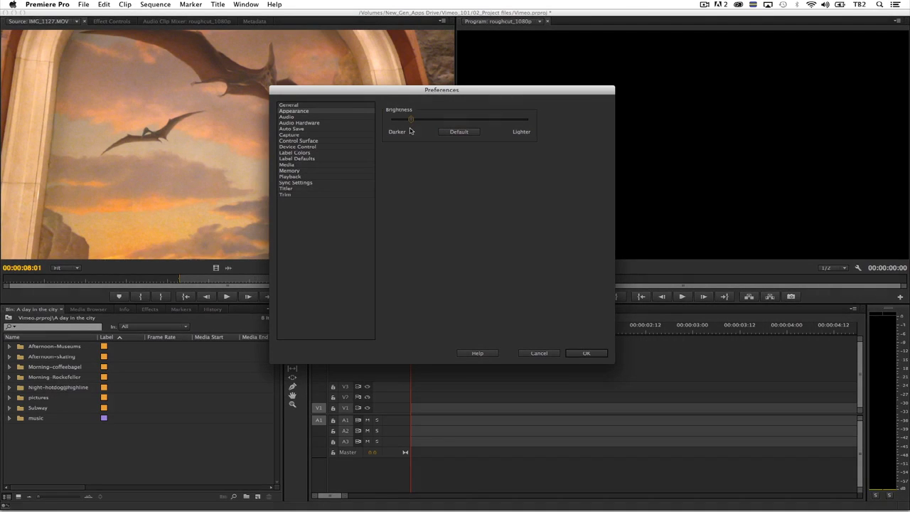
drag(407, 132, 406, 132)
click(588, 354)
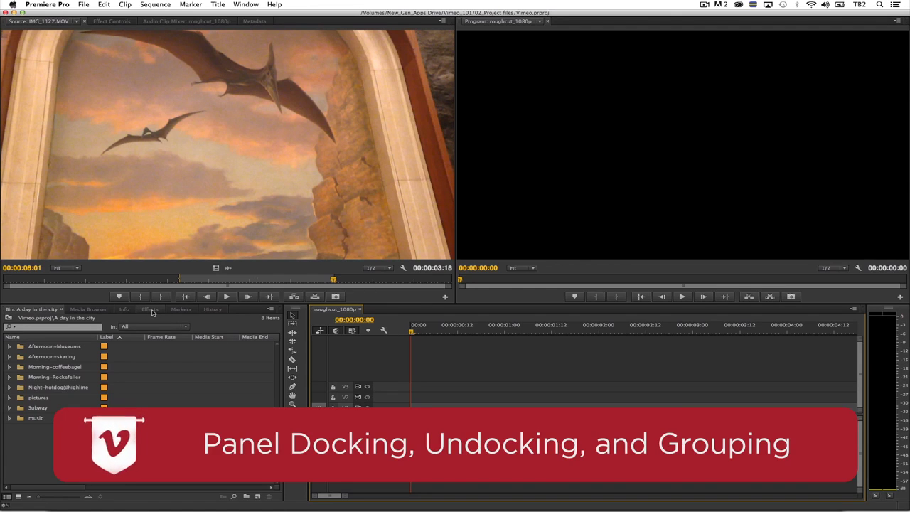
Search the Effects panel for "color", select the Fast Color Corrector effect, and clear the search.
click(149, 310)
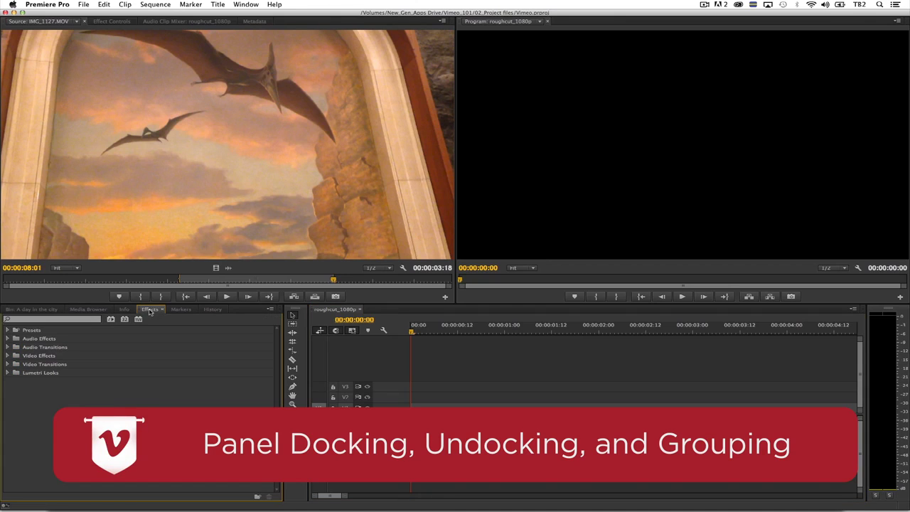
click(86, 320)
text(color)
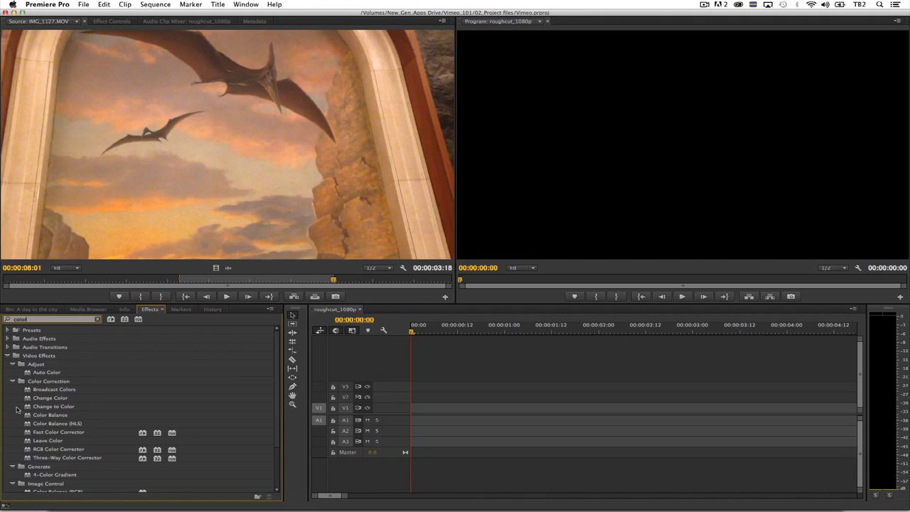
click(65, 435)
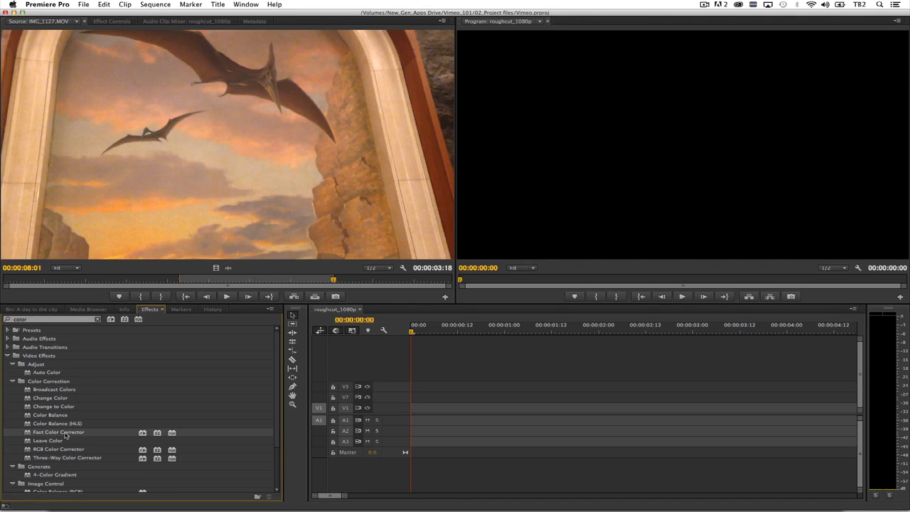
click(97, 319)
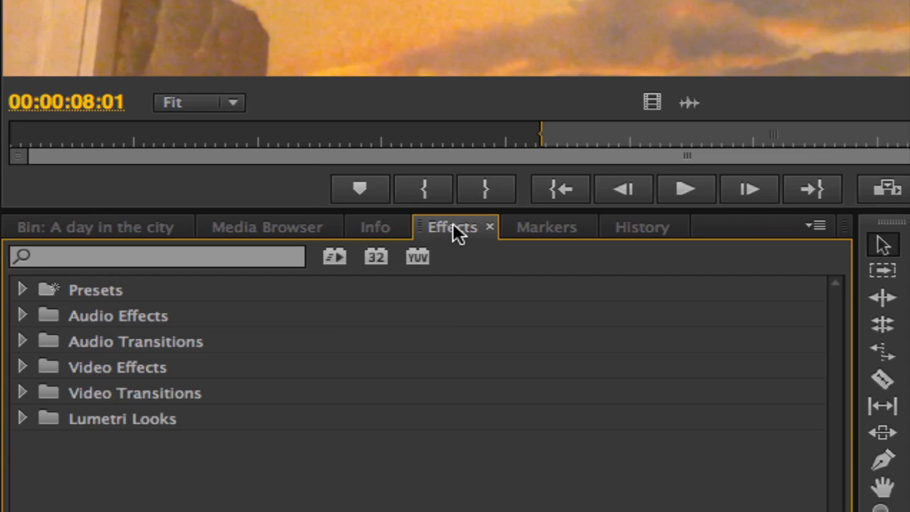
Group the Effects panel with the Program Monitor and alternate between the two panels, ending on the Program Monitor.
drag(453, 222, 641, 103)
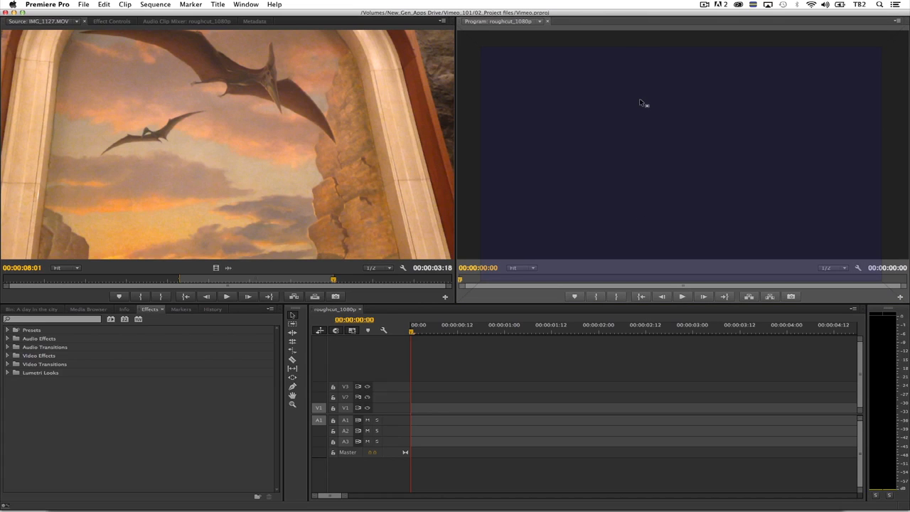
drag(641, 103, 640, 101)
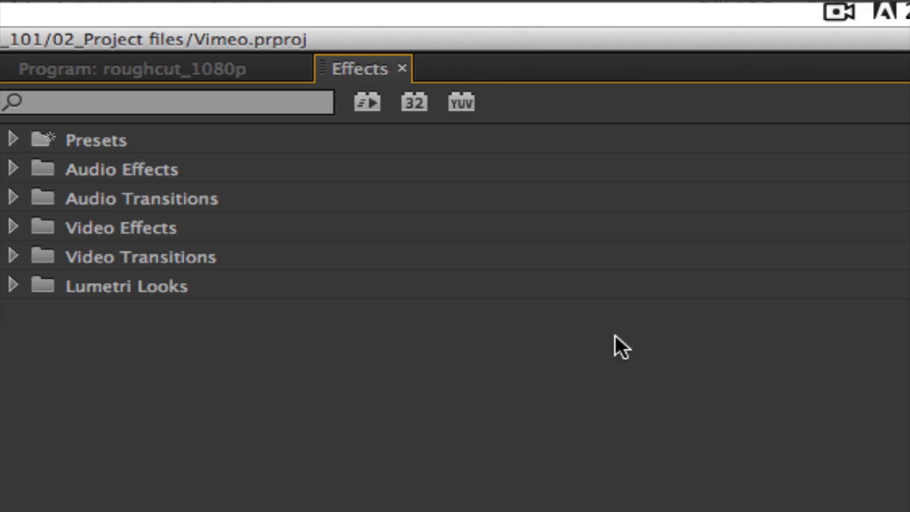
click(204, 74)
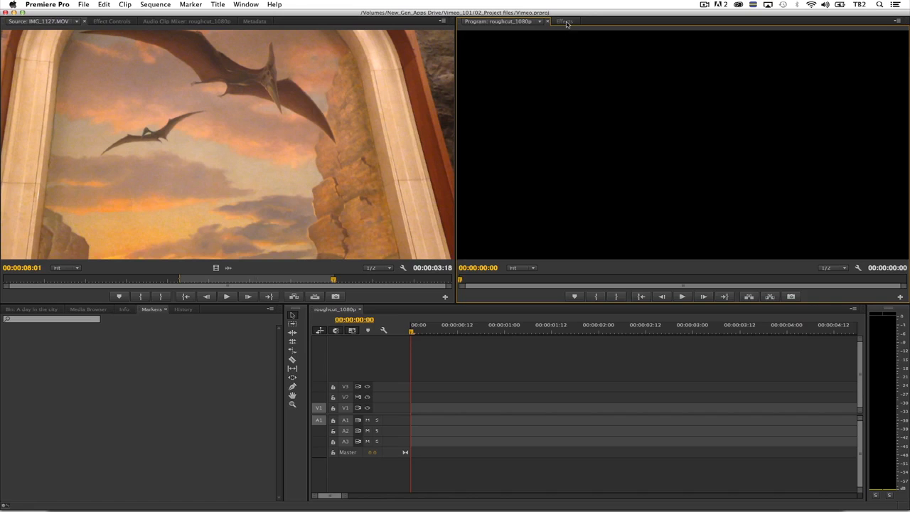
click(366, 71)
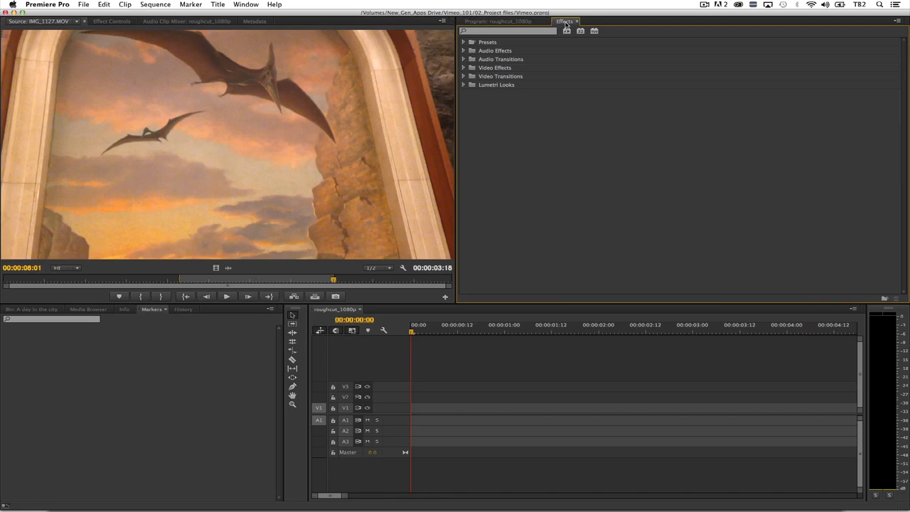
click(507, 23)
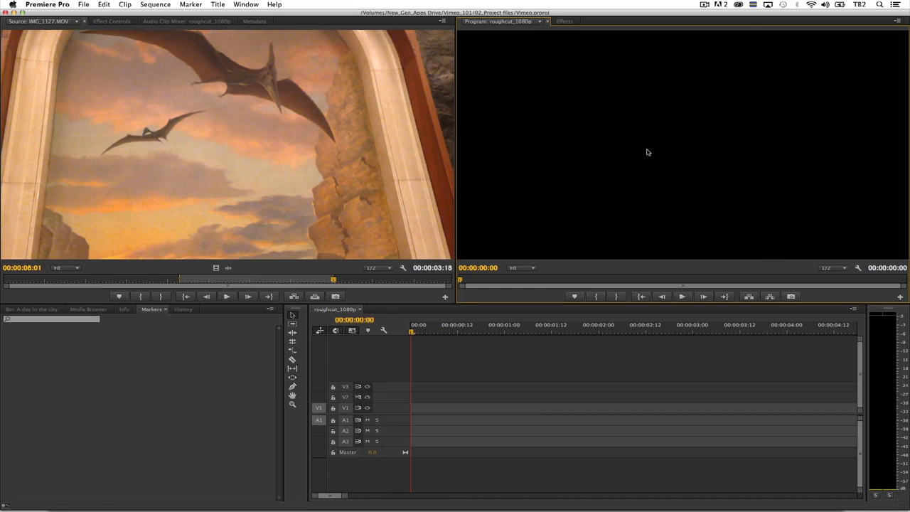
Place the History panel ahead of Markers and undock it as a floating window over the Source Monitor.
drag(183, 309, 152, 311)
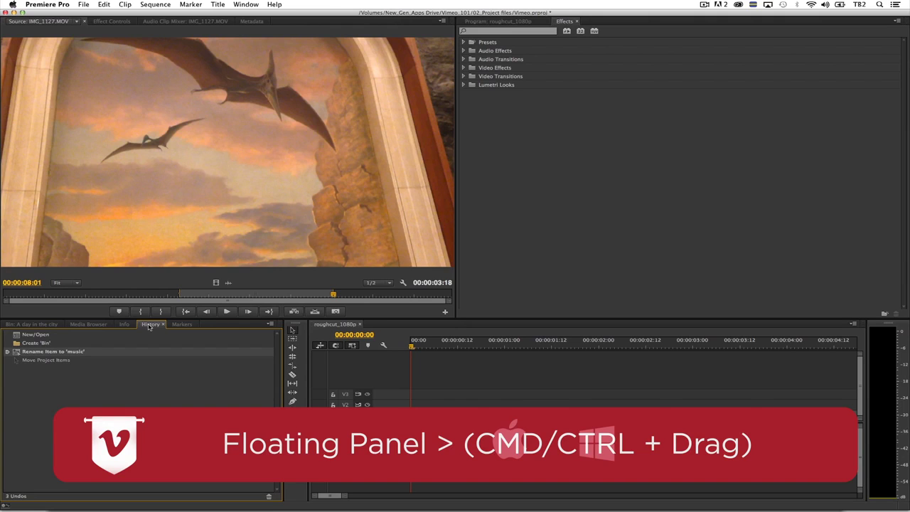
drag(150, 326, 152, 358)
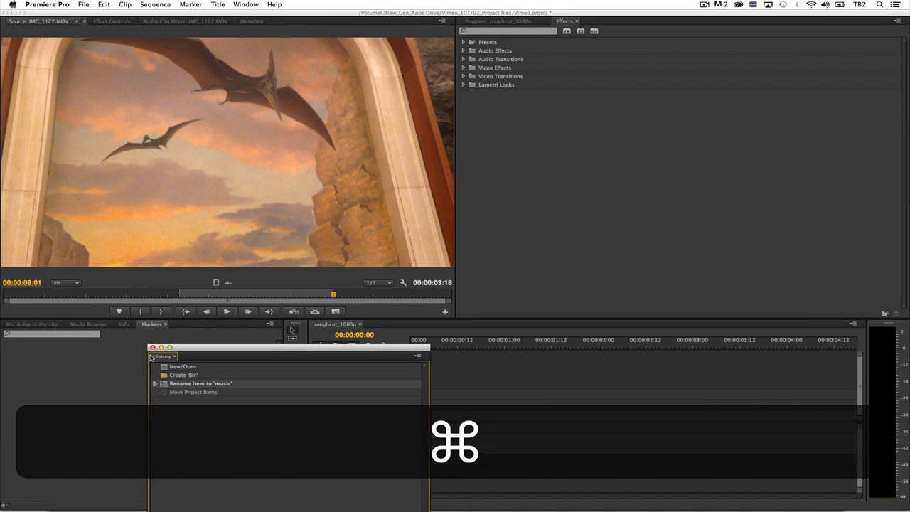
drag(269, 348, 287, 161)
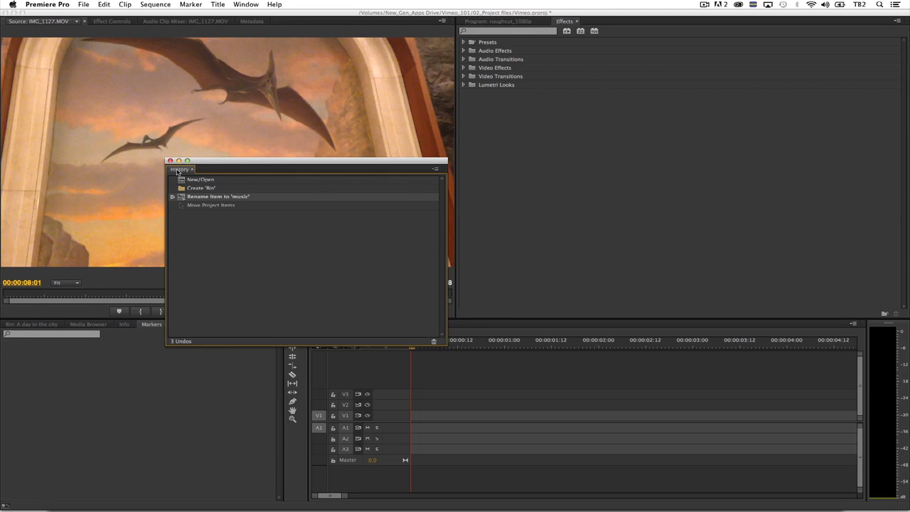
Dock the floating History panel into the group holding the Program Monitor and Effects panels.
drag(177, 171, 582, 145)
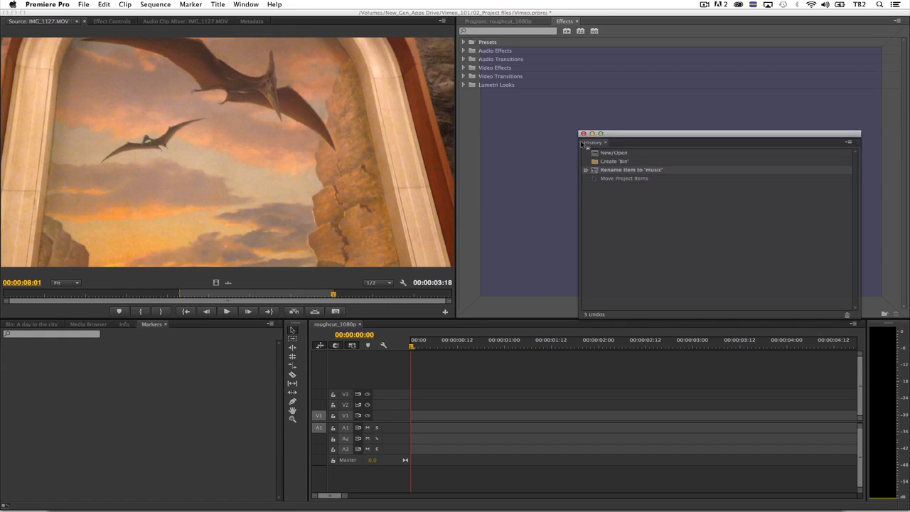
drag(581, 144, 579, 142)
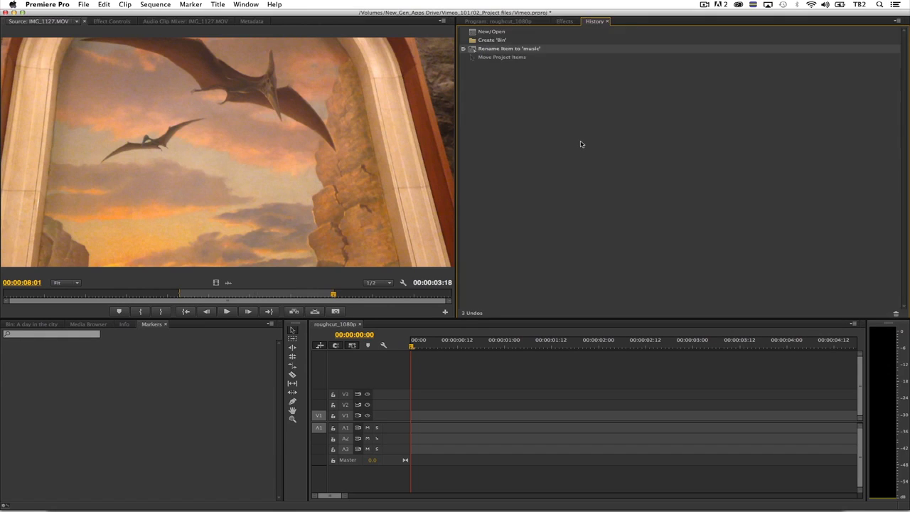
View the Program Monitor, Effects and History panels in their shared group one after another, ending on the Program Monitor.
click(508, 22)
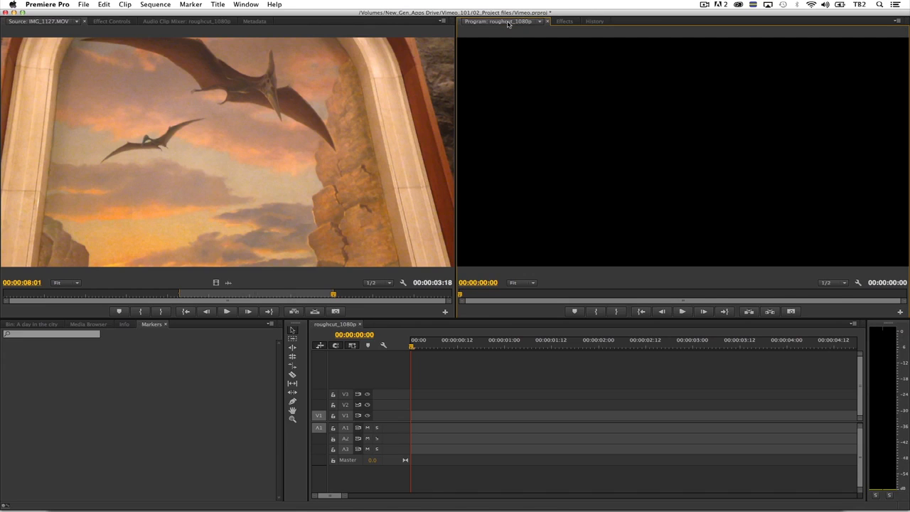
click(564, 21)
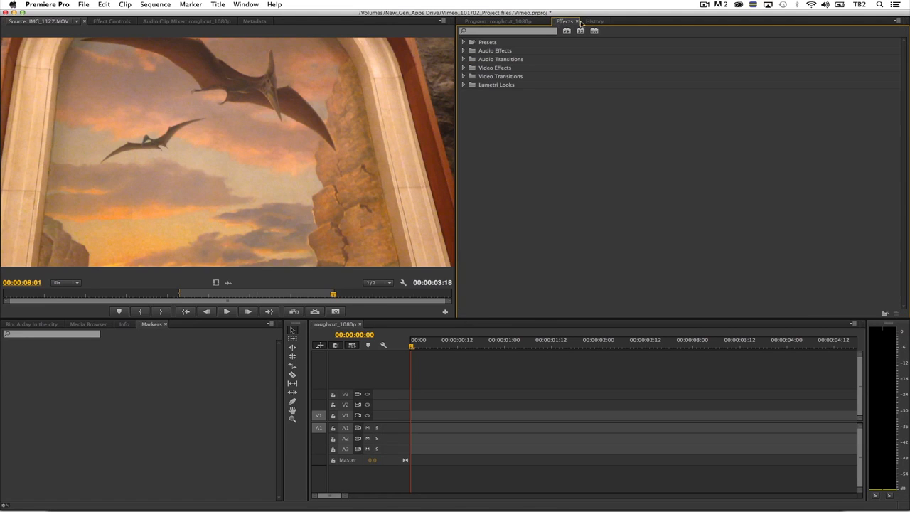
click(595, 22)
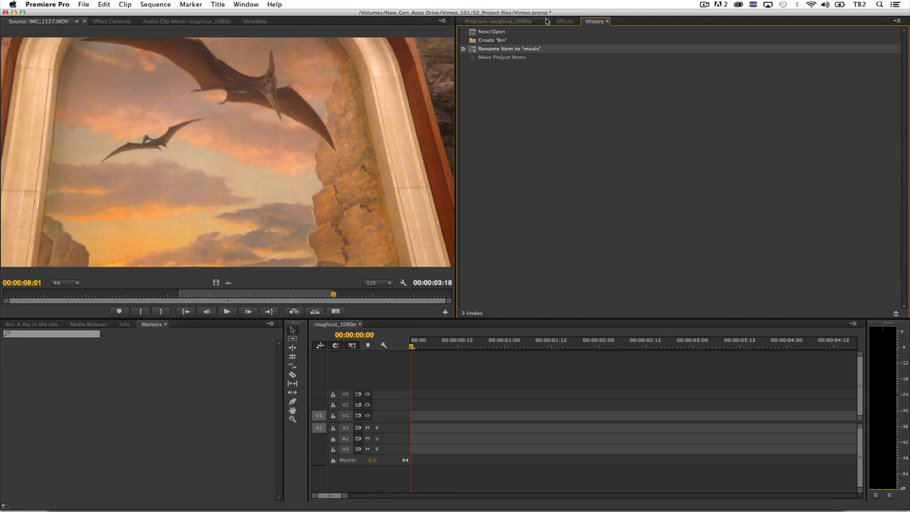
click(507, 22)
Undock the Markers panel as a floating window, move it over the Source and Program Monitors, and close it.
click(171, 346)
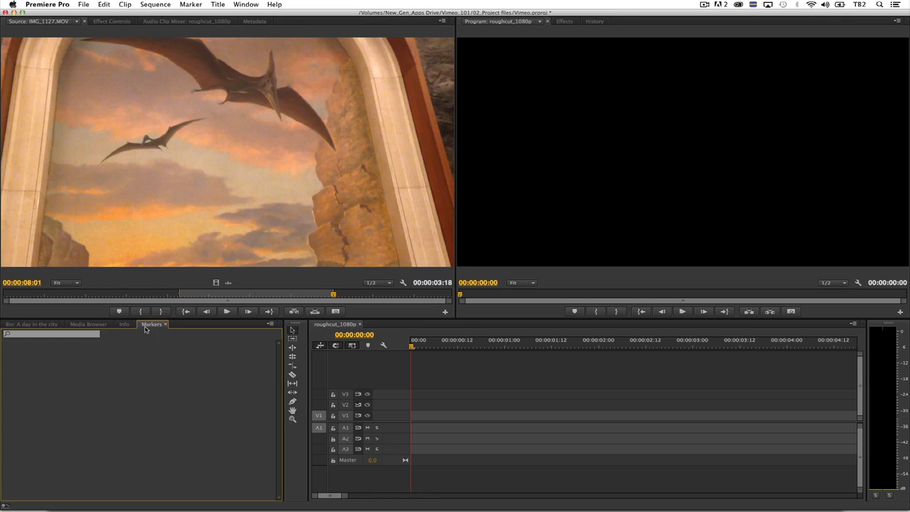
drag(149, 325, 244, 360)
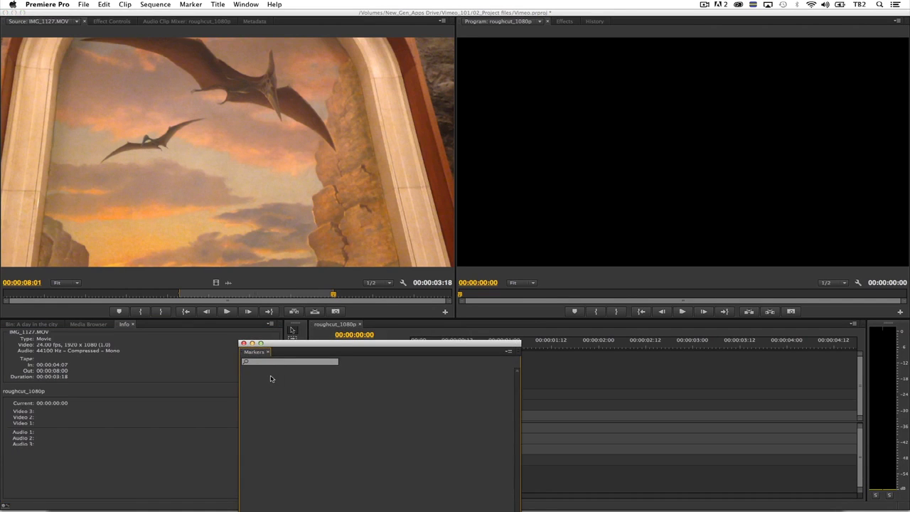
drag(293, 343, 433, 153)
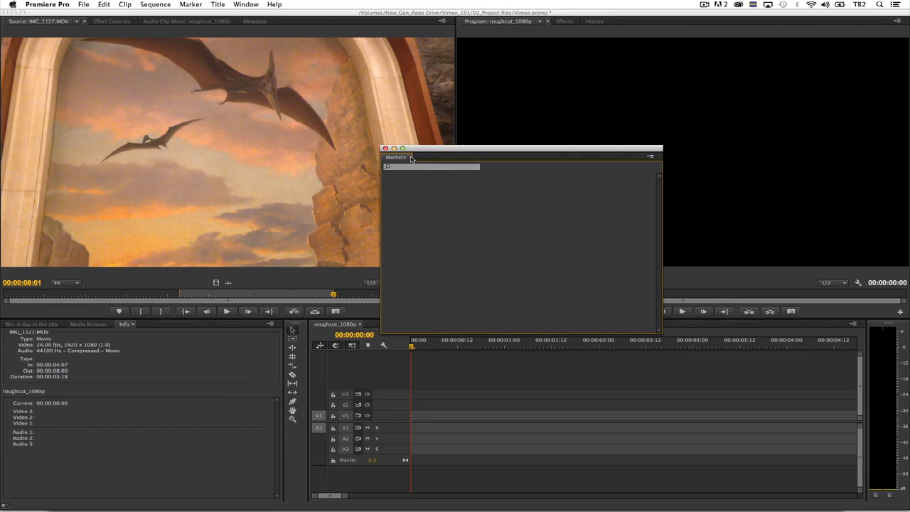
click(410, 158)
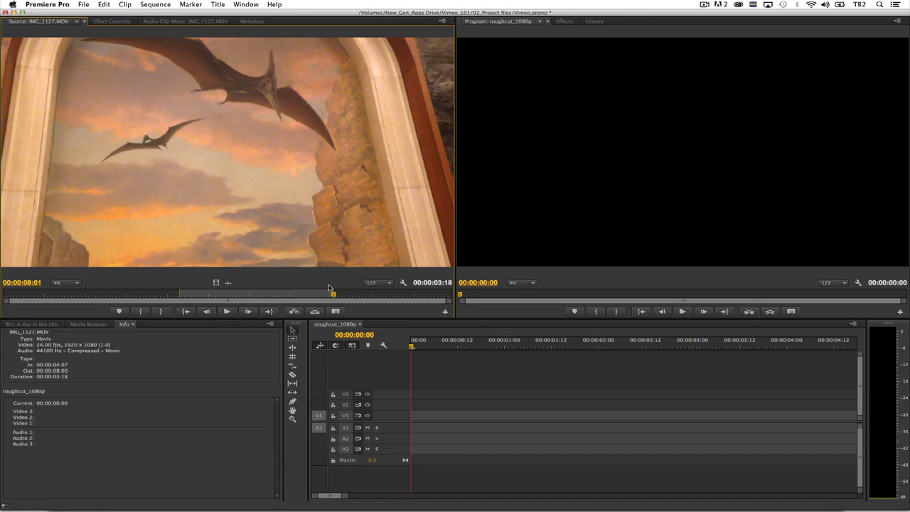
Reopen the Markers panel and dock it back into the group holding the bin, Media Browser and Info panels.
click(246, 5)
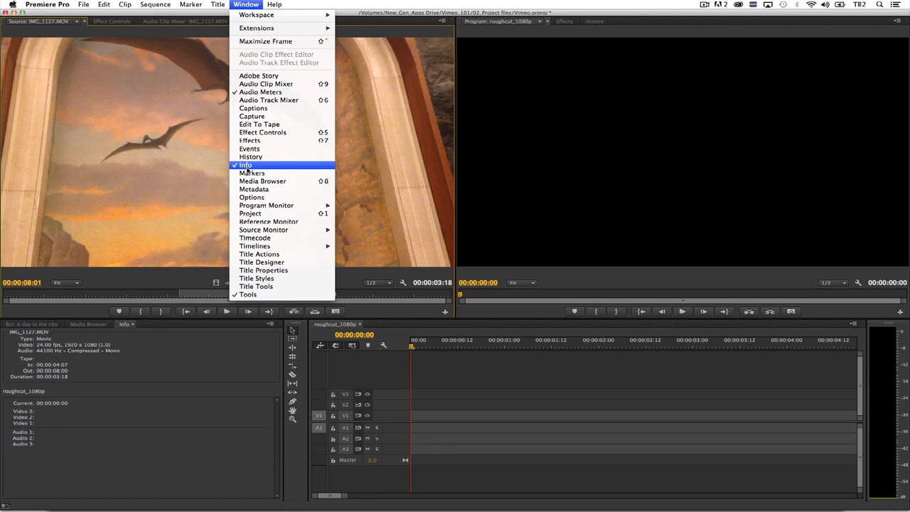
click(248, 175)
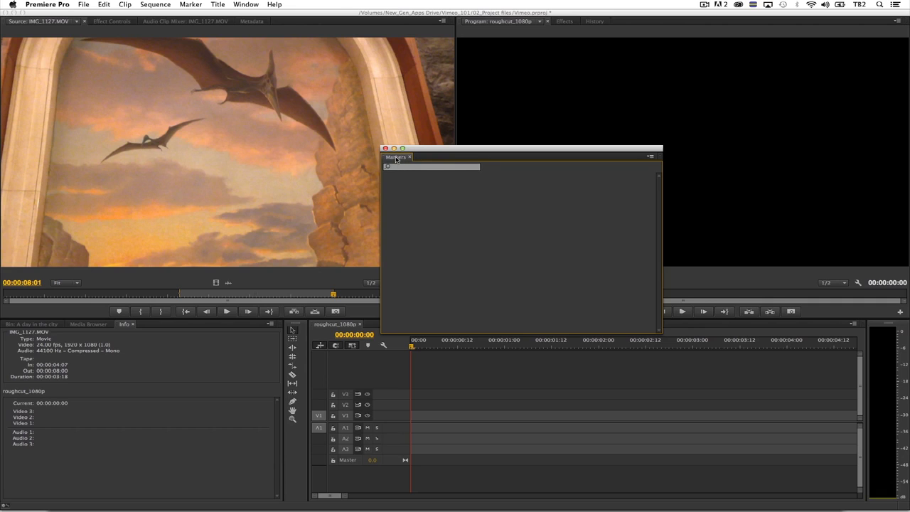
drag(396, 160, 114, 387)
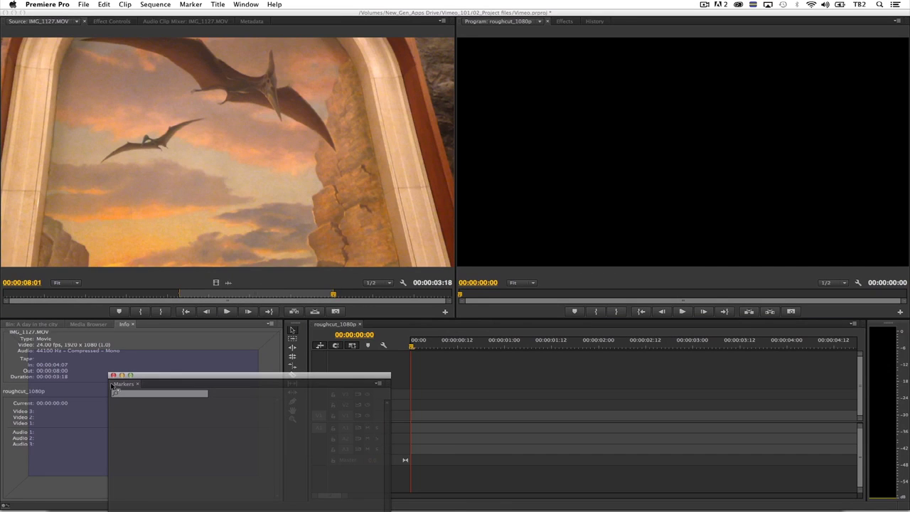
drag(111, 387, 111, 386)
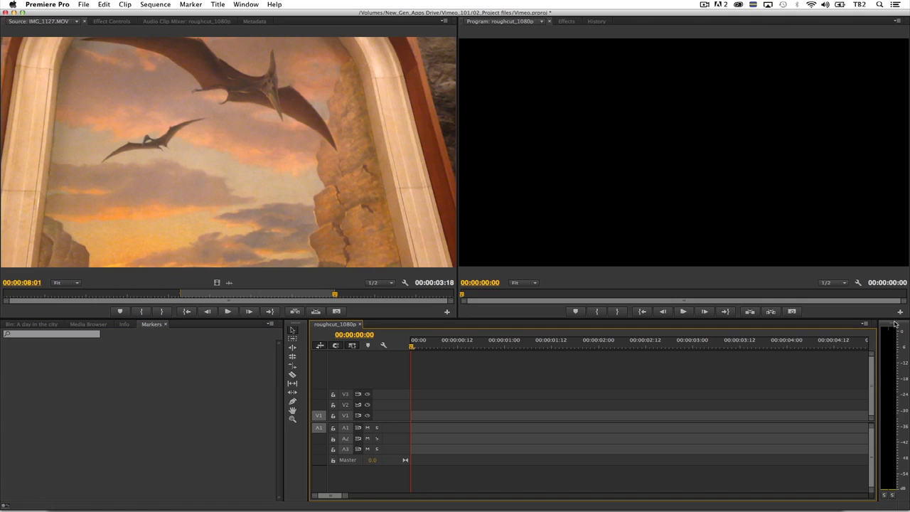
Dock the Audio Meters panel beneath the Program Monitor and reduce it to a thin horizontal strip.
drag(896, 324, 557, 315)
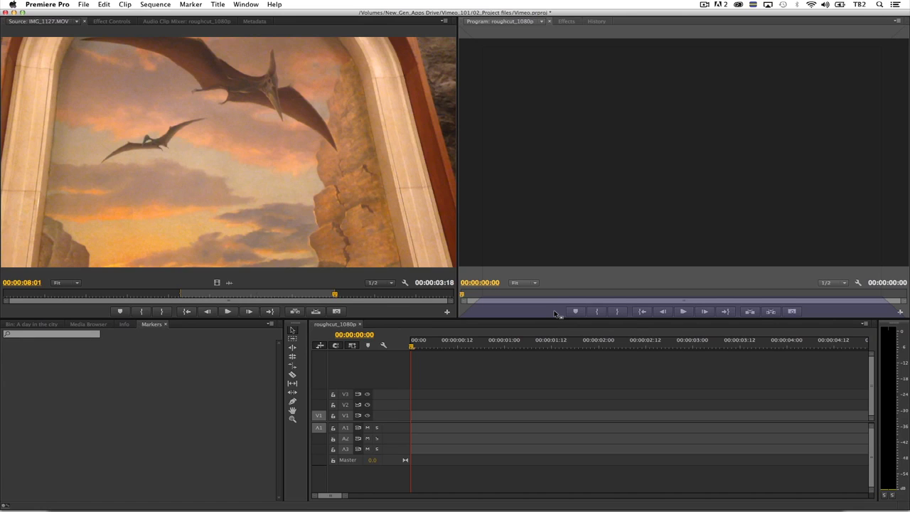
drag(554, 313, 561, 311)
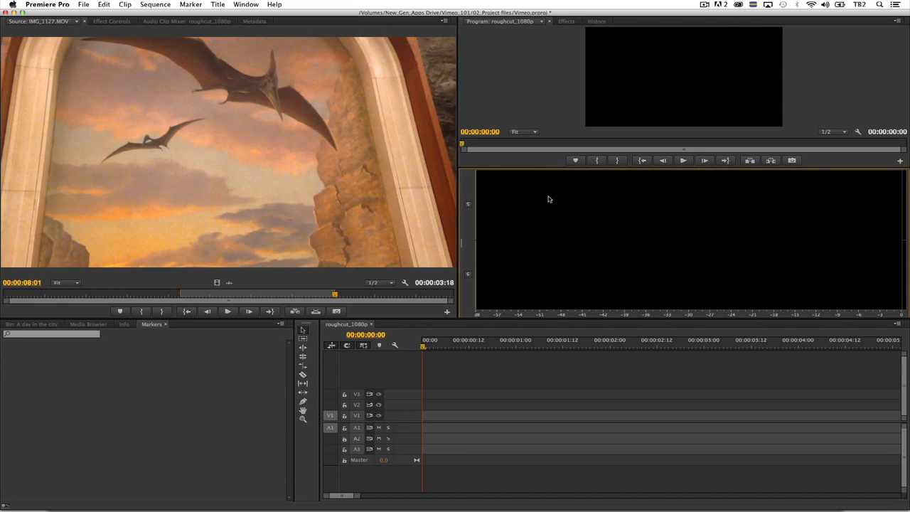
drag(537, 169, 521, 295)
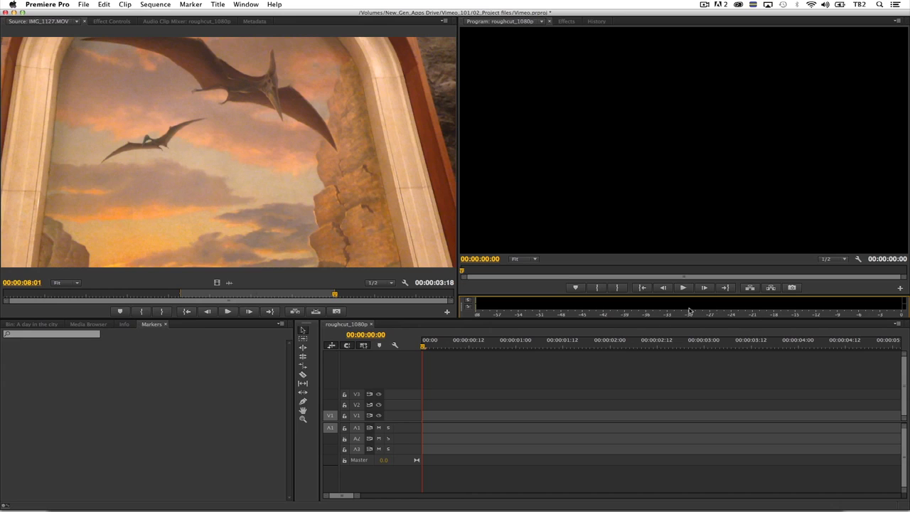
click(629, 172)
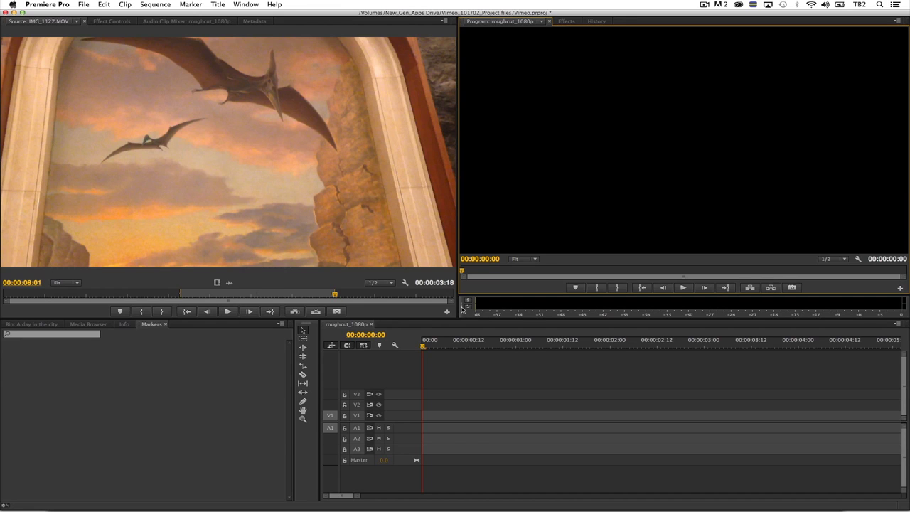
Move the Audio Meters beneath the Source Monitor and reduce them to a thin horizontal strip.
drag(463, 307, 407, 318)
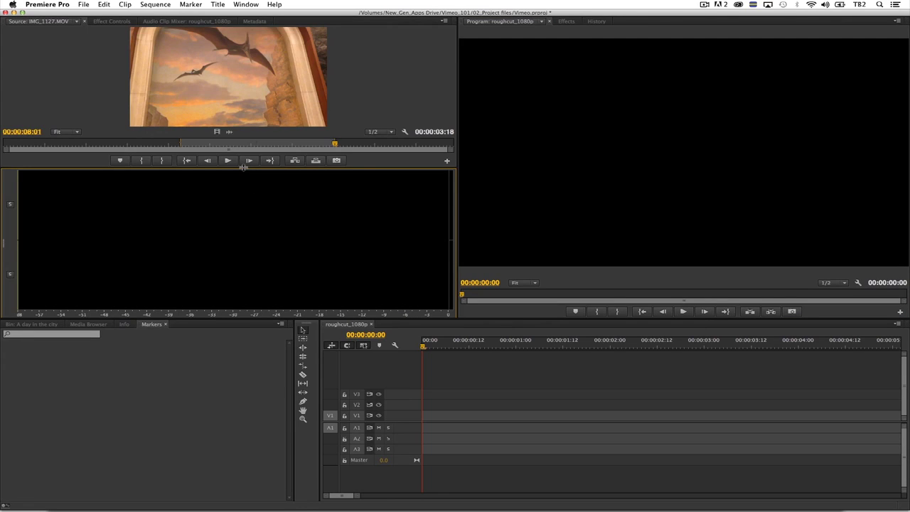
drag(243, 168, 239, 285)
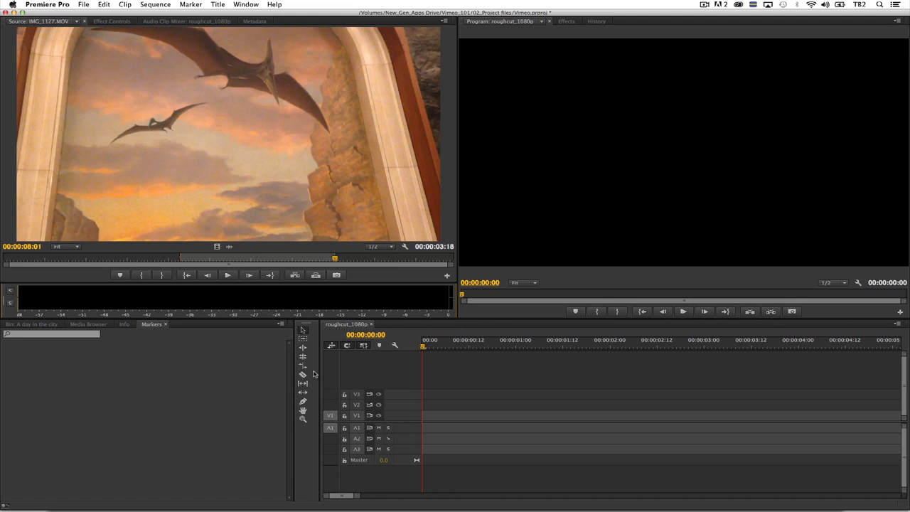
Narrow the bin's panel group to widen the Timeline, and look through the group's hidden panels, ending on the bin.
drag(320, 368, 168, 377)
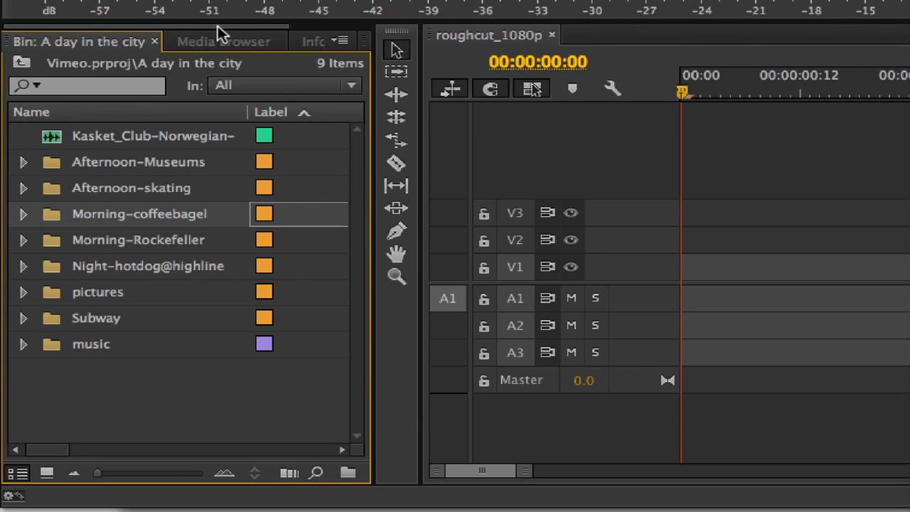
drag(218, 26, 302, 33)
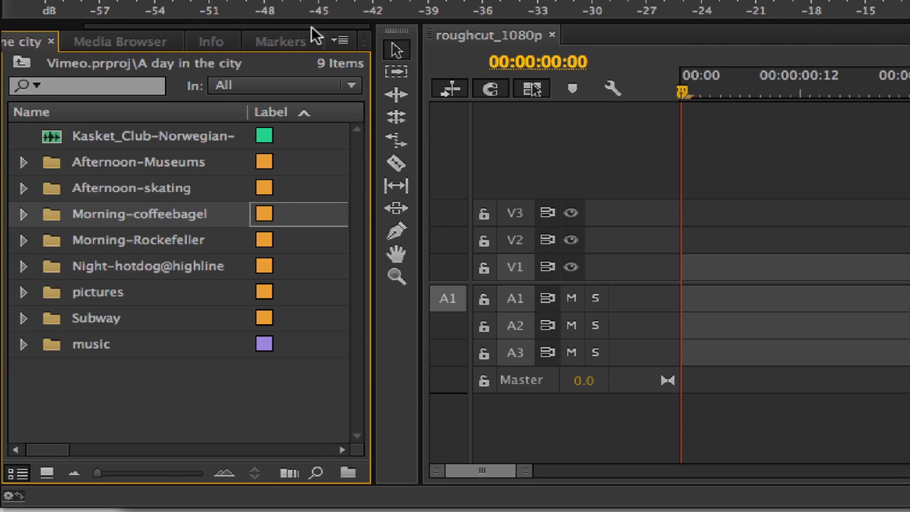
drag(316, 36, 186, 44)
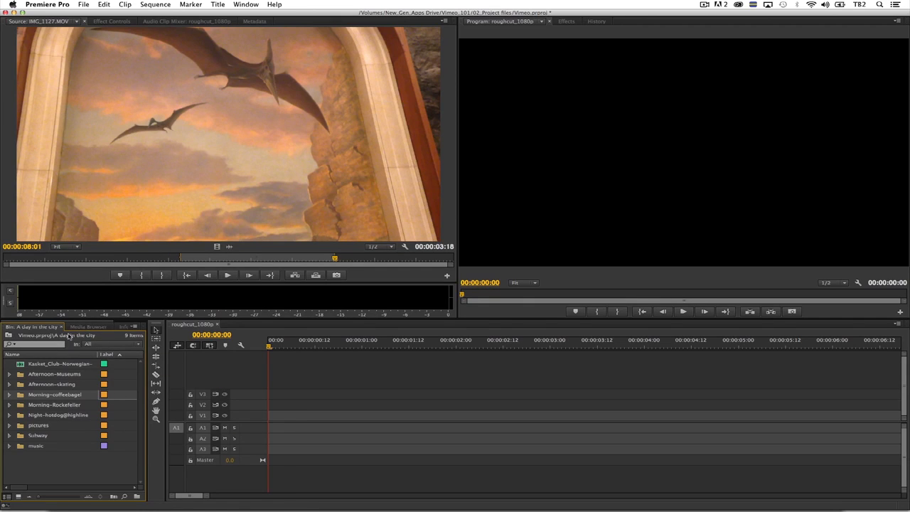
click(88, 327)
click(37, 327)
click(242, 4)
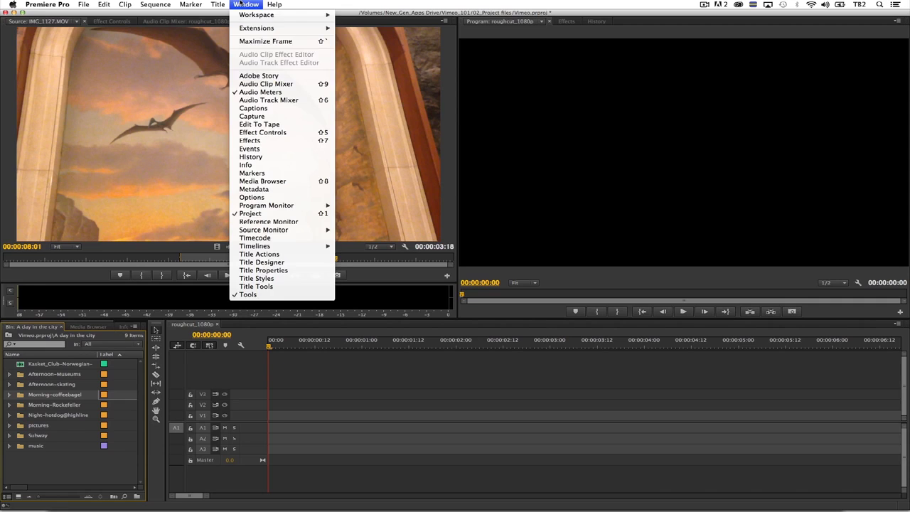
mouse_move(247, 15)
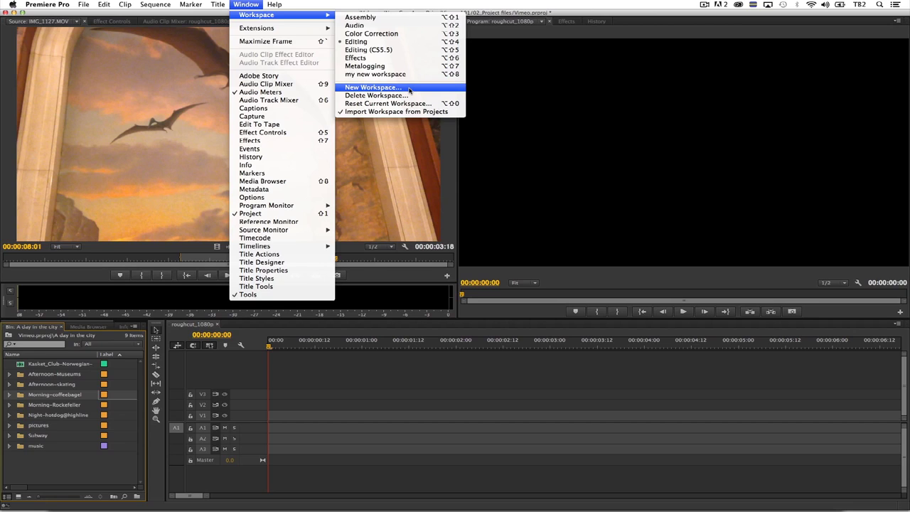
click(448, 389)
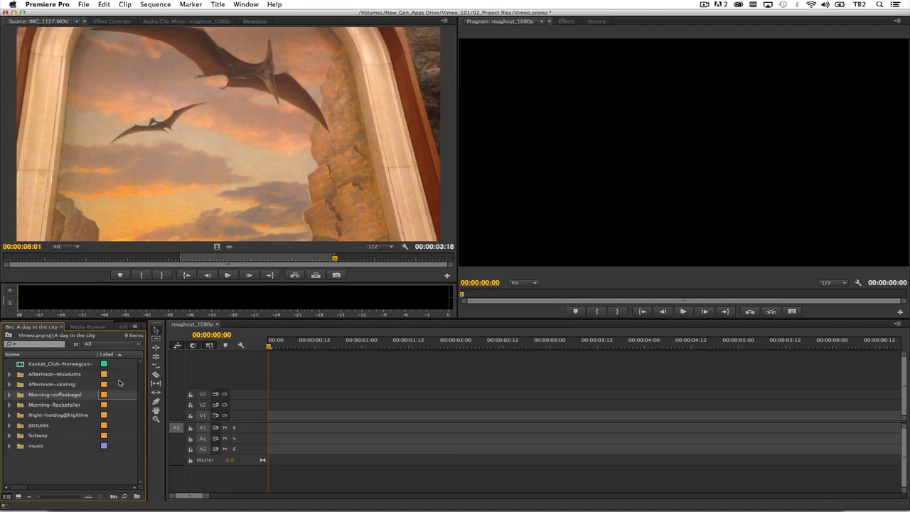
click(522, 397)
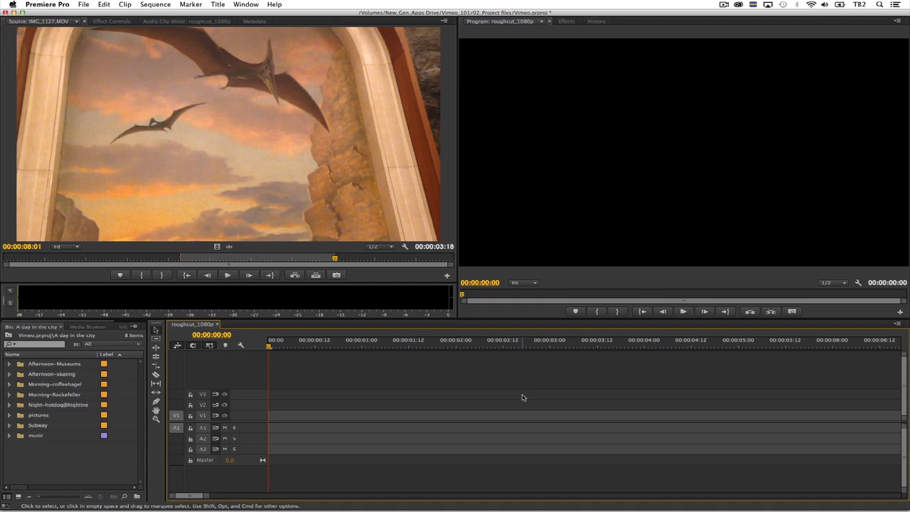
Add the Options panel to the Editing workspace and dock it as a bar across the top of the interface.
click(246, 4)
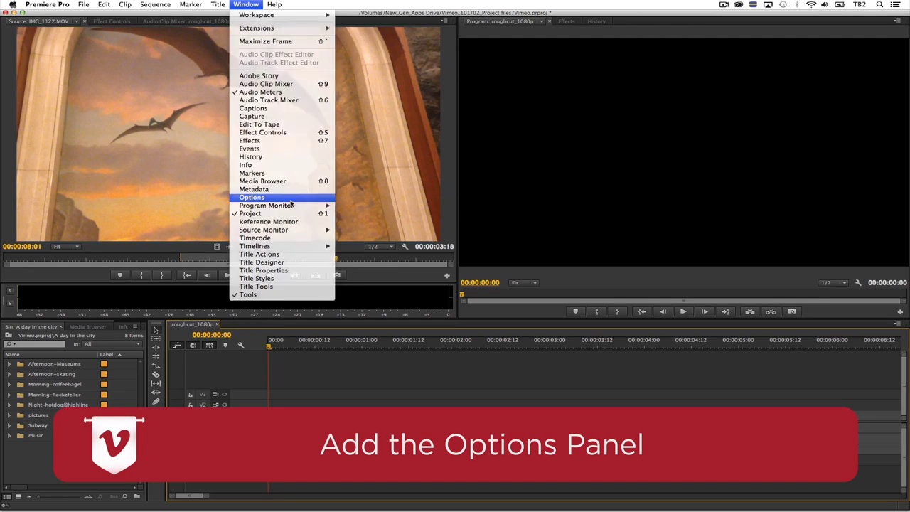
click(290, 200)
drag(114, 58, 526, 194)
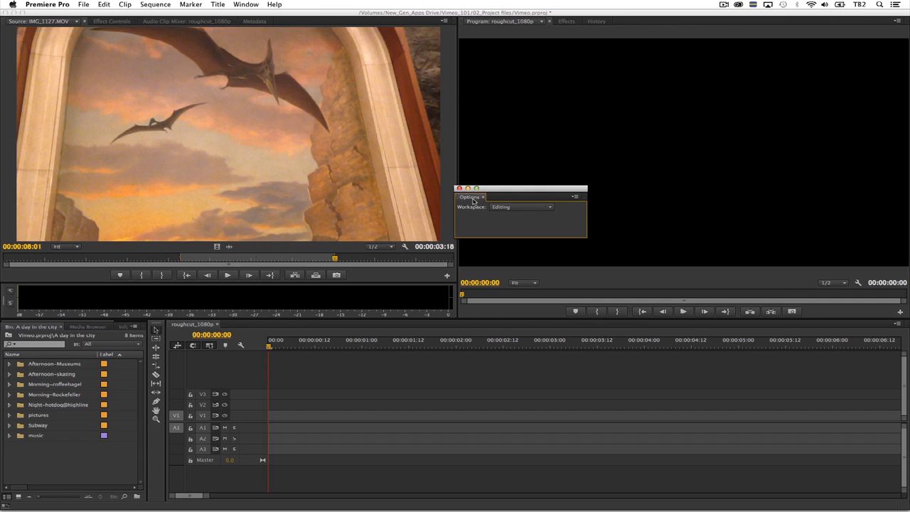
drag(460, 200, 587, 20)
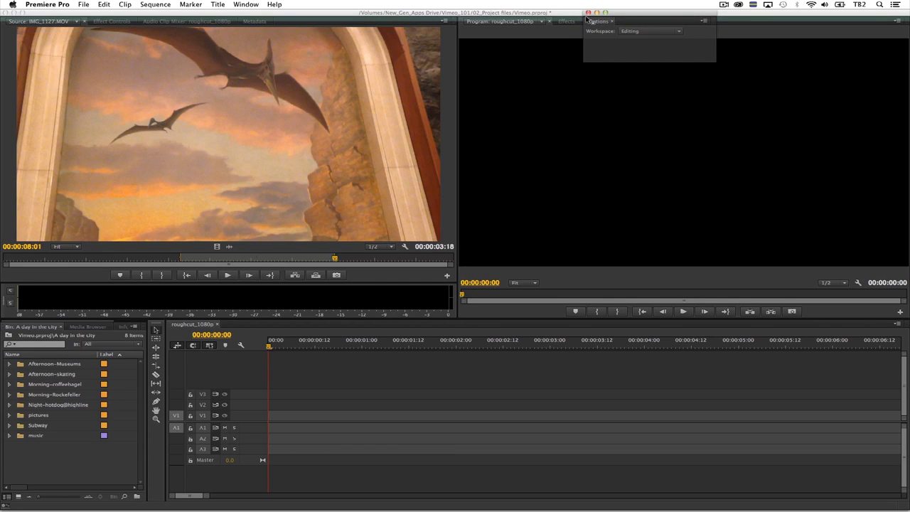
drag(587, 19, 586, 18)
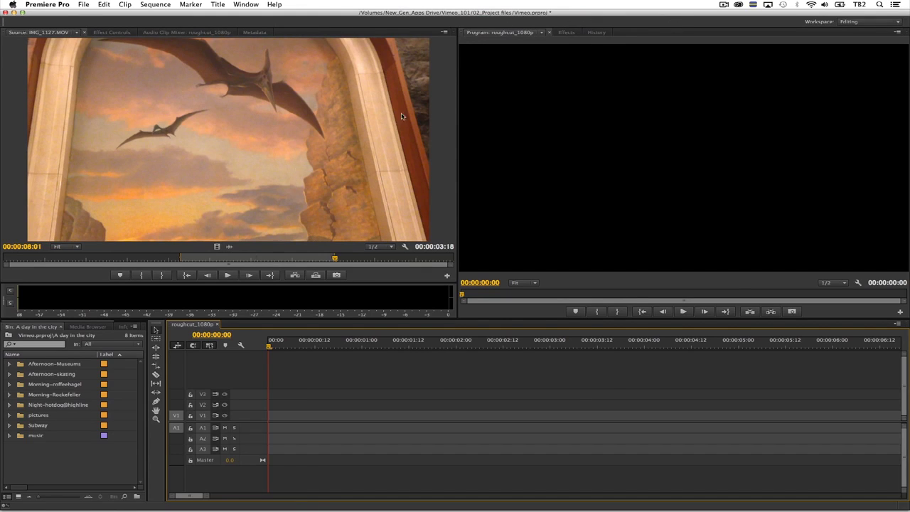
Switch to the workspace "my new workspace" and dock the Options panel as a bar across its top.
click(874, 24)
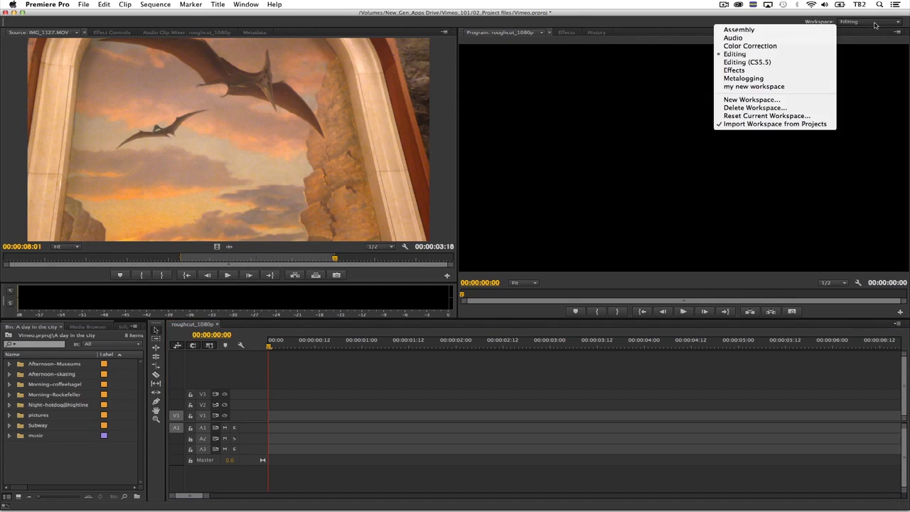
click(791, 88)
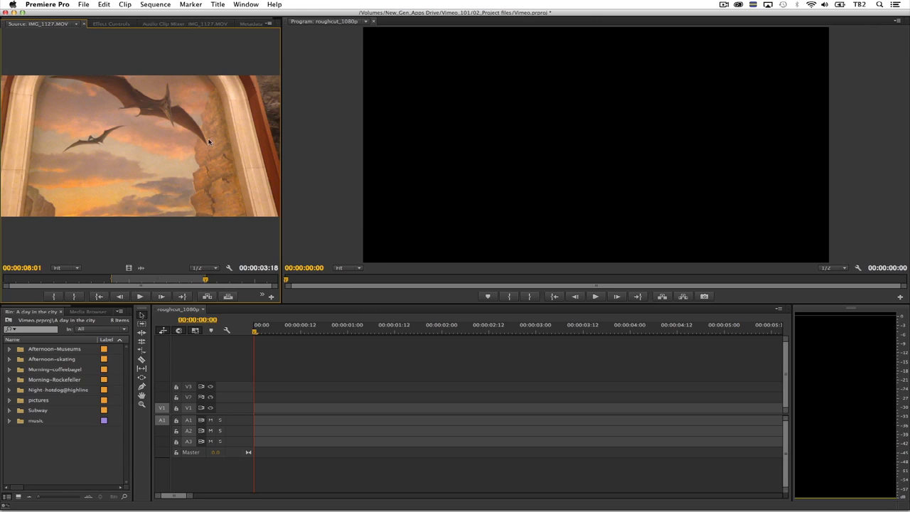
click(245, 4)
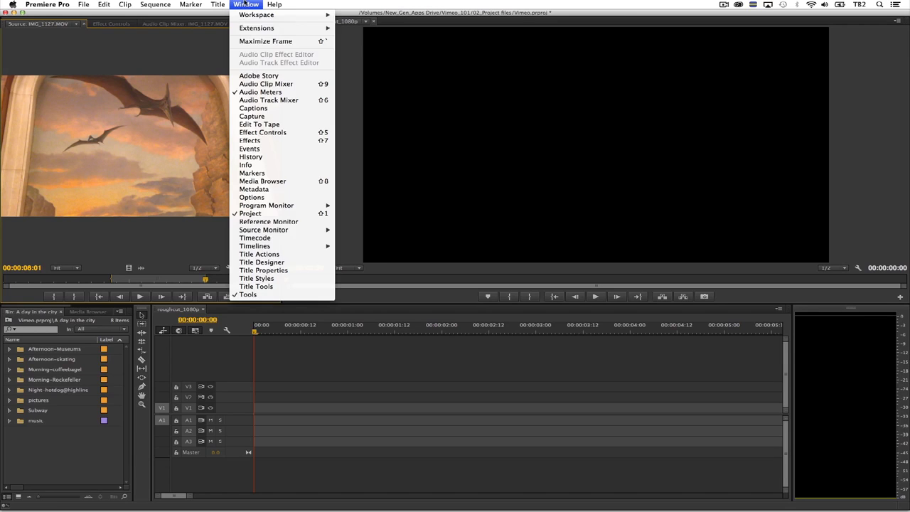
click(270, 203)
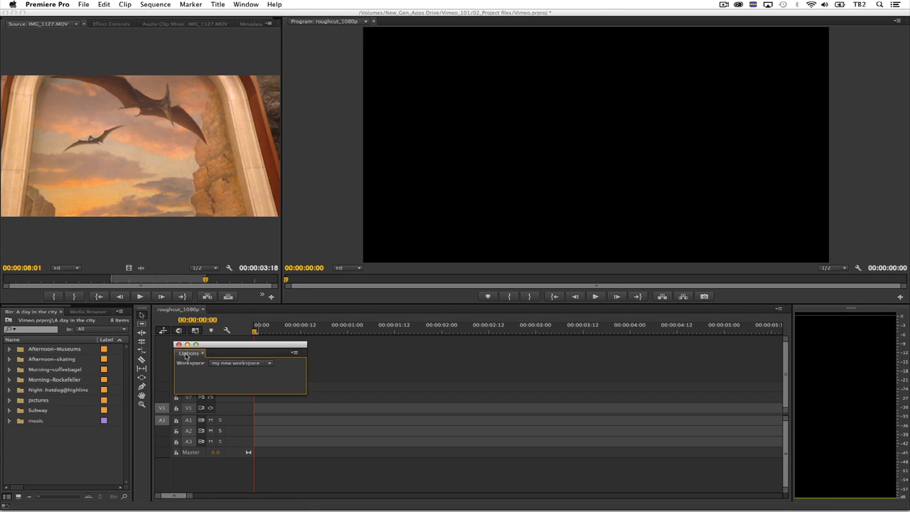
drag(188, 353, 183, 19)
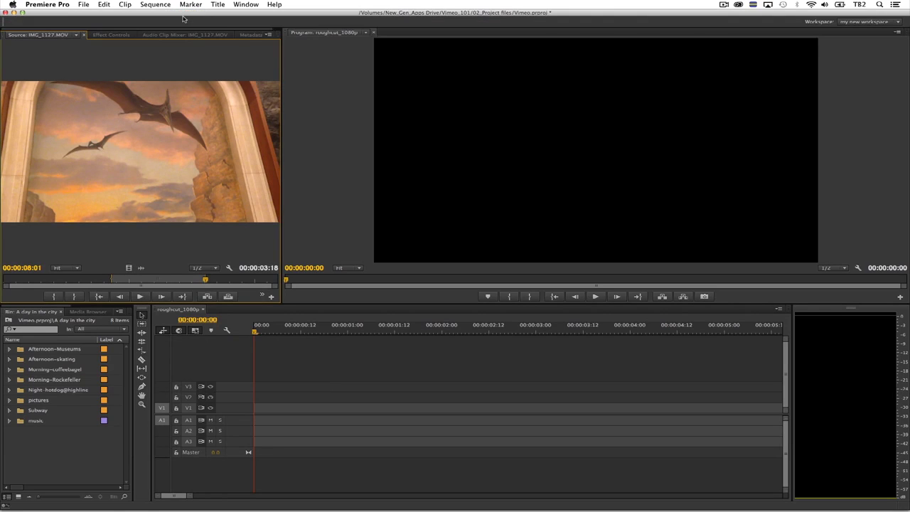
Use the Options panel to switch to the Editing workspace and back to "my new workspace".
click(886, 23)
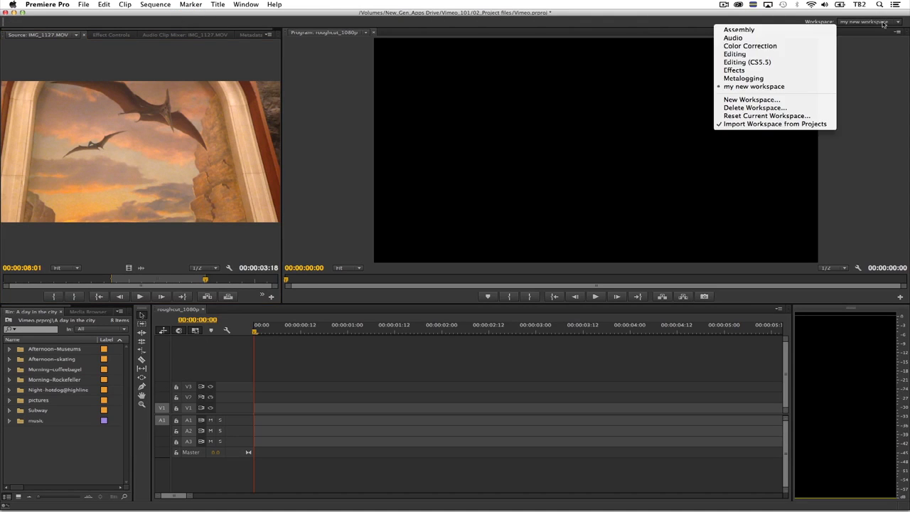
click(817, 54)
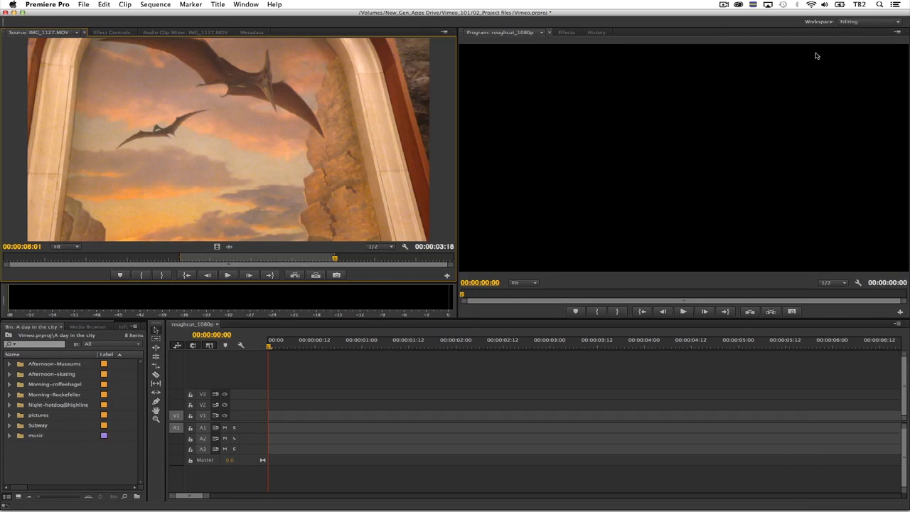
click(870, 22)
click(799, 88)
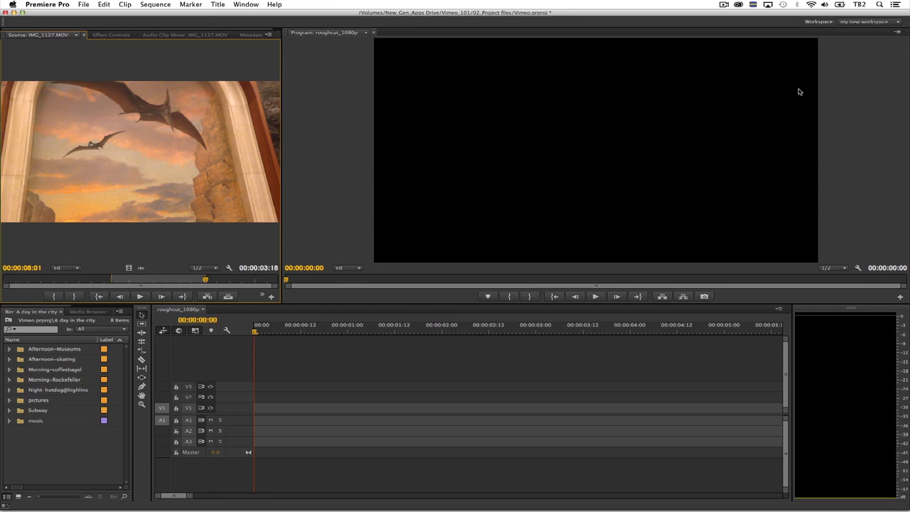
Open the Manage Sync Settings options for the application.
click(47, 5)
mouse_move(52, 36)
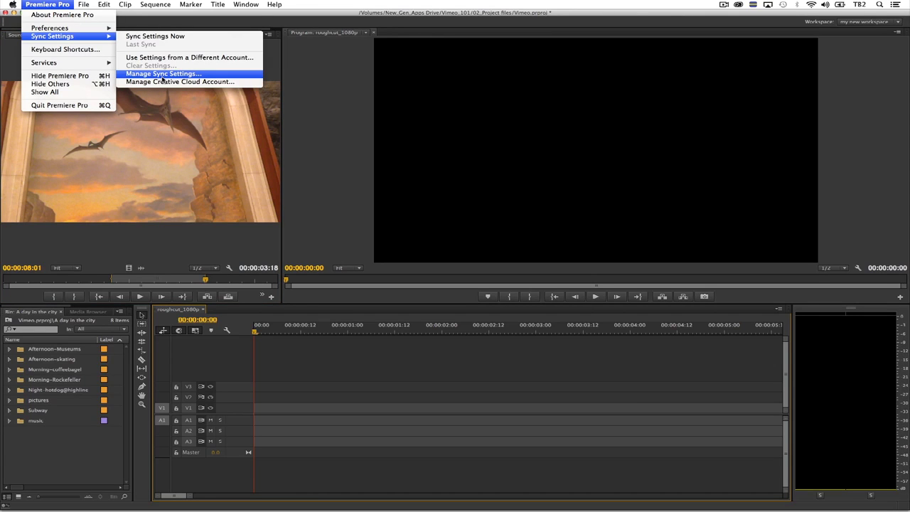
click(163, 74)
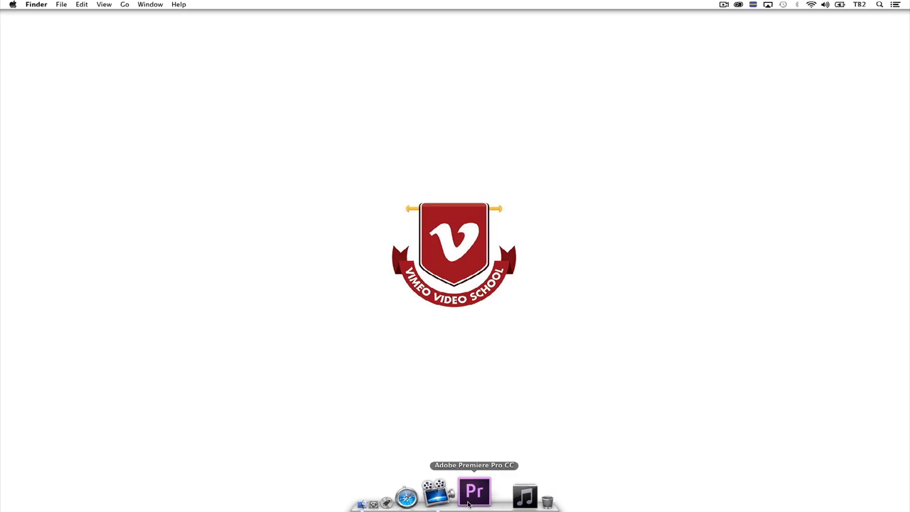
Launch Adobe Premiere Pro CC again from the desktop.
click(469, 498)
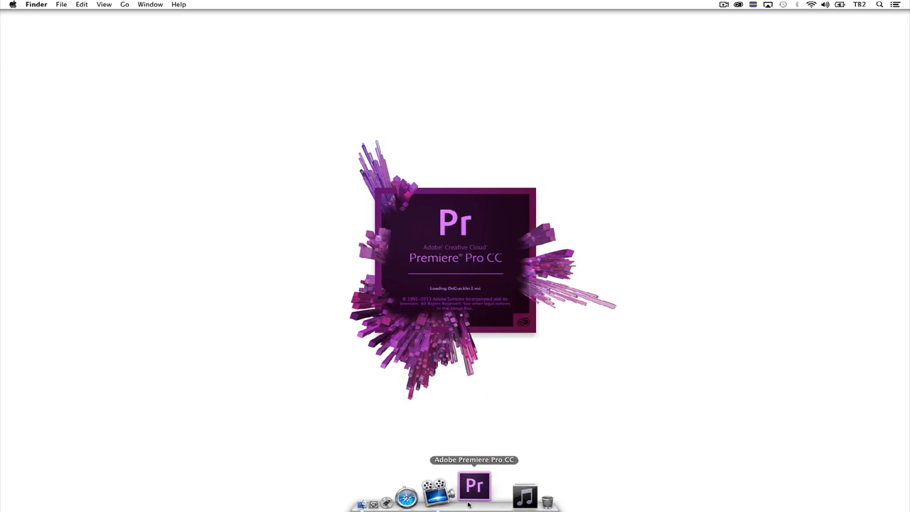